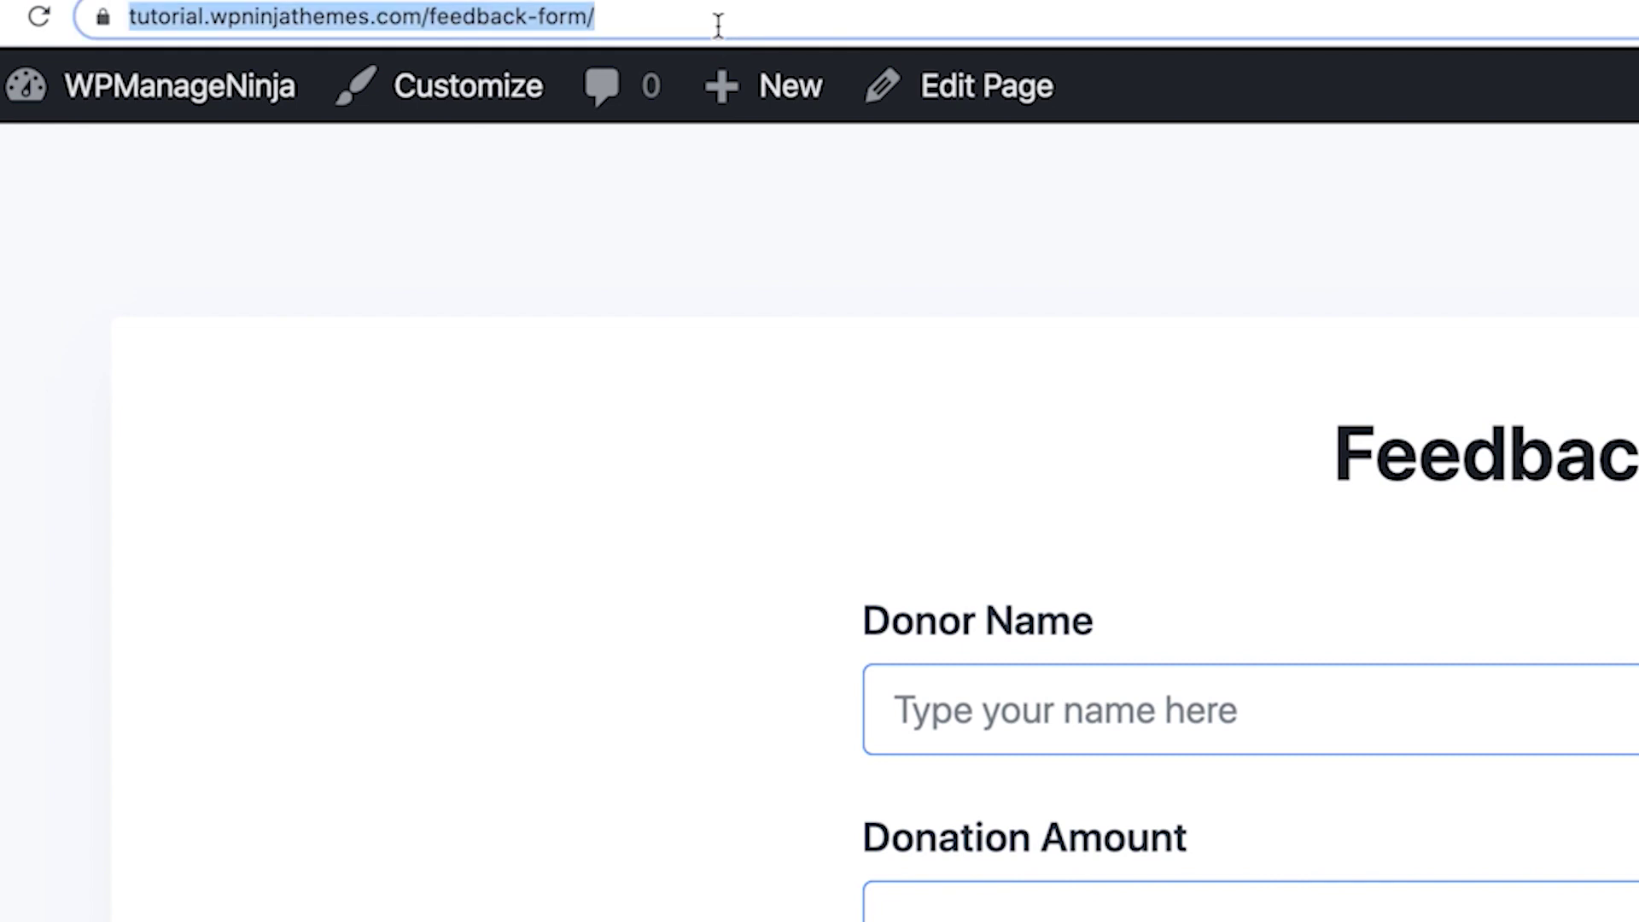
text(?)
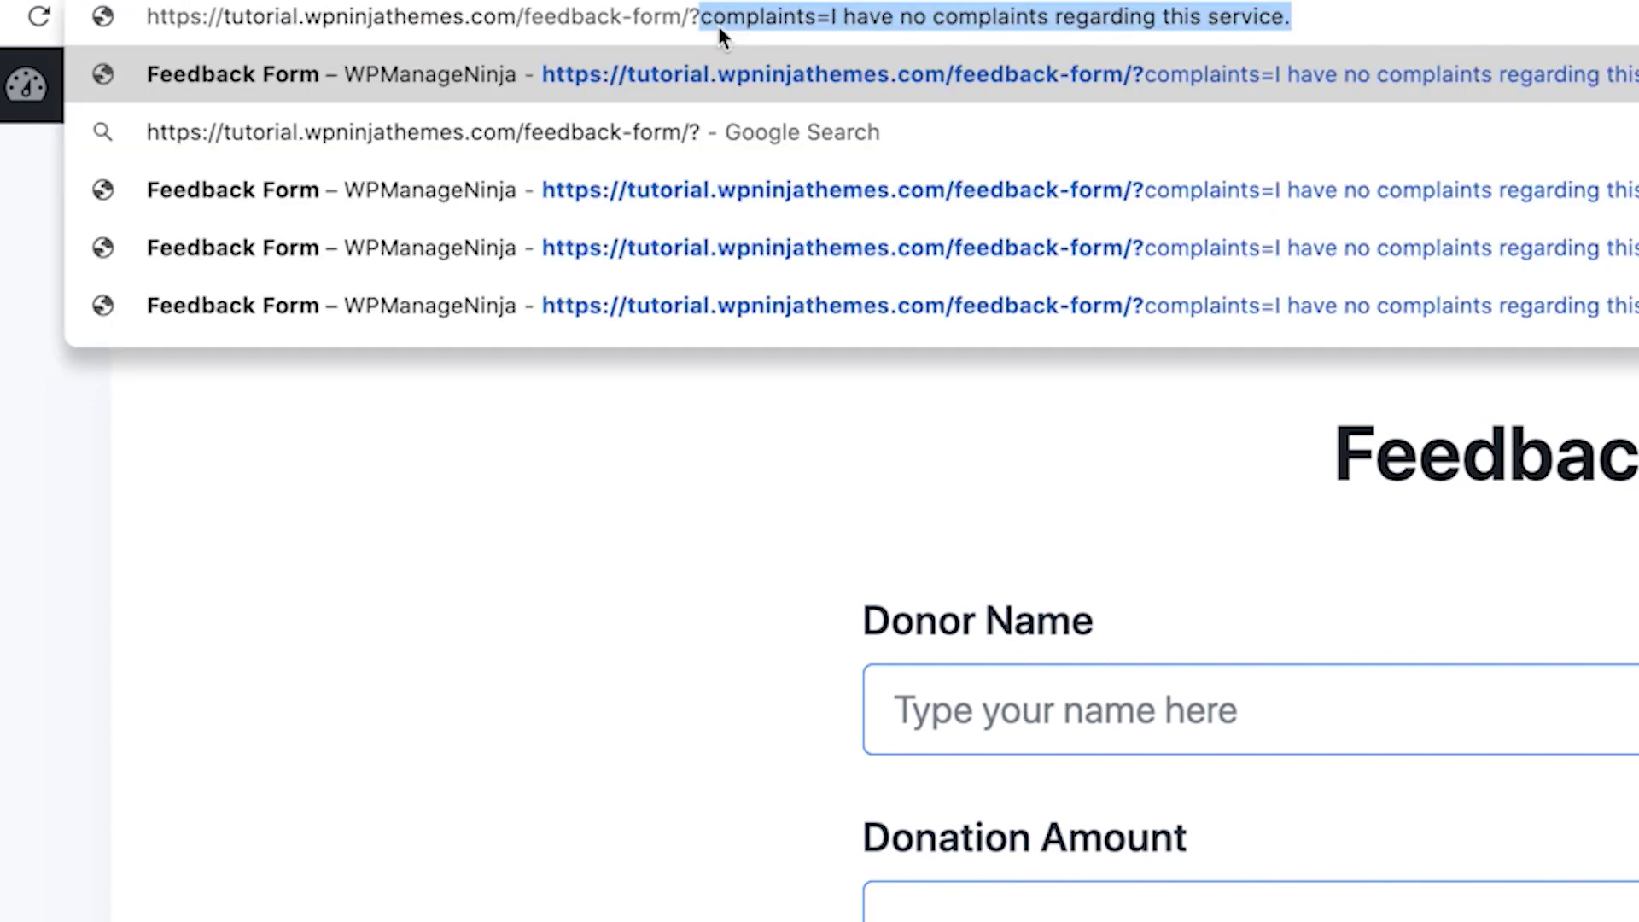
text(amount=100)
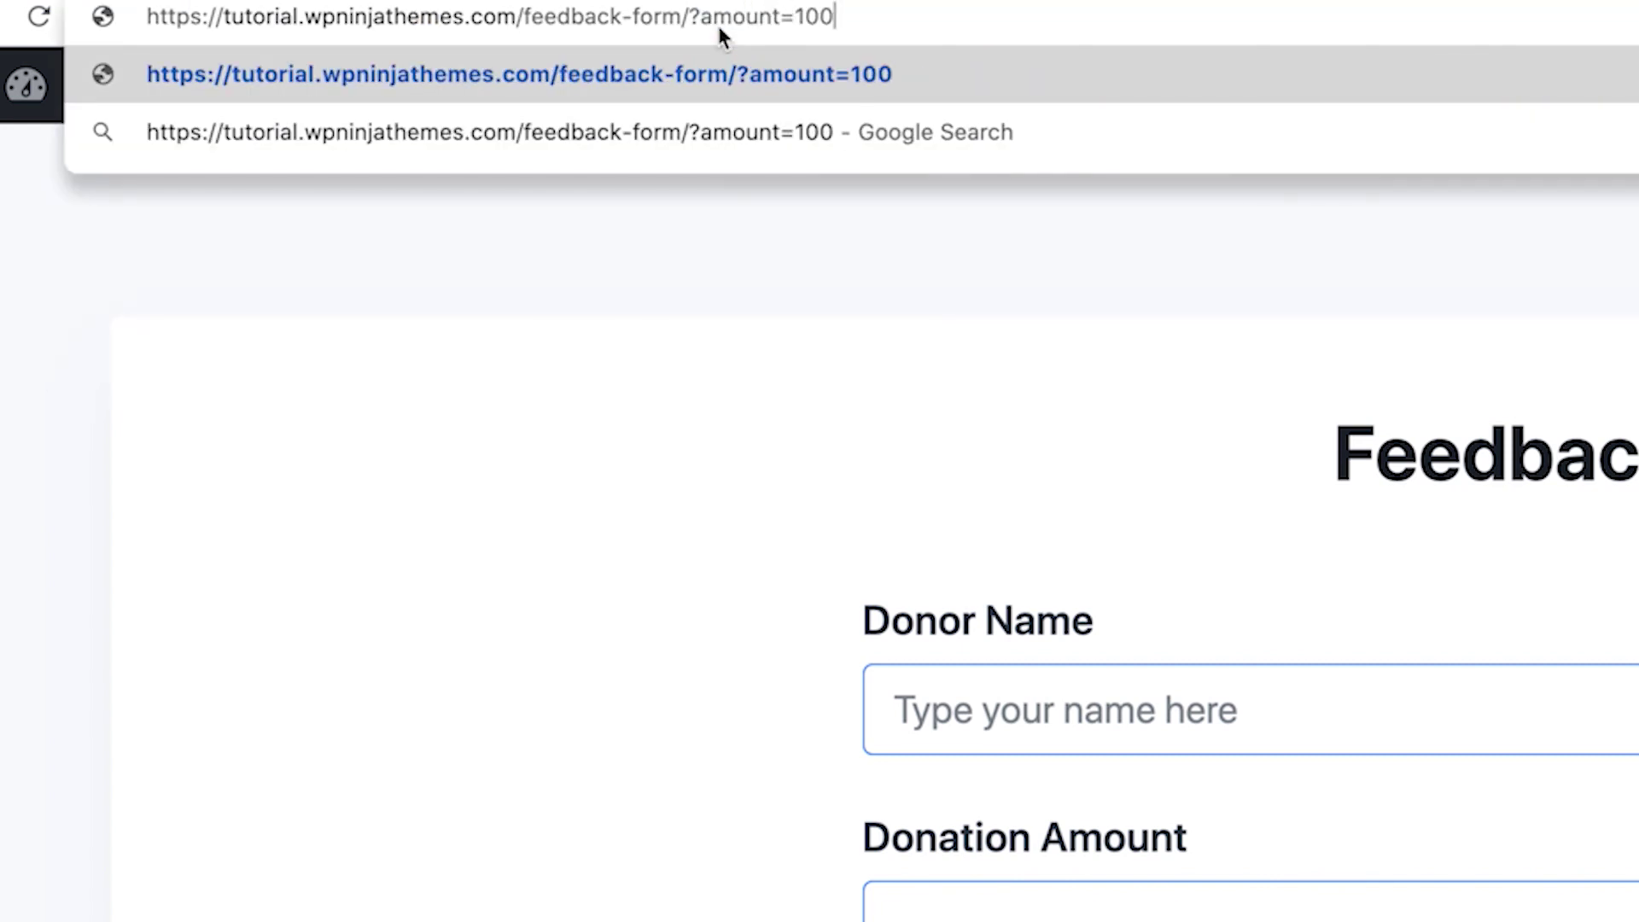
Reload the feedback page with ?amount=100 so the donation amount arrives prefilled.
key(Return)
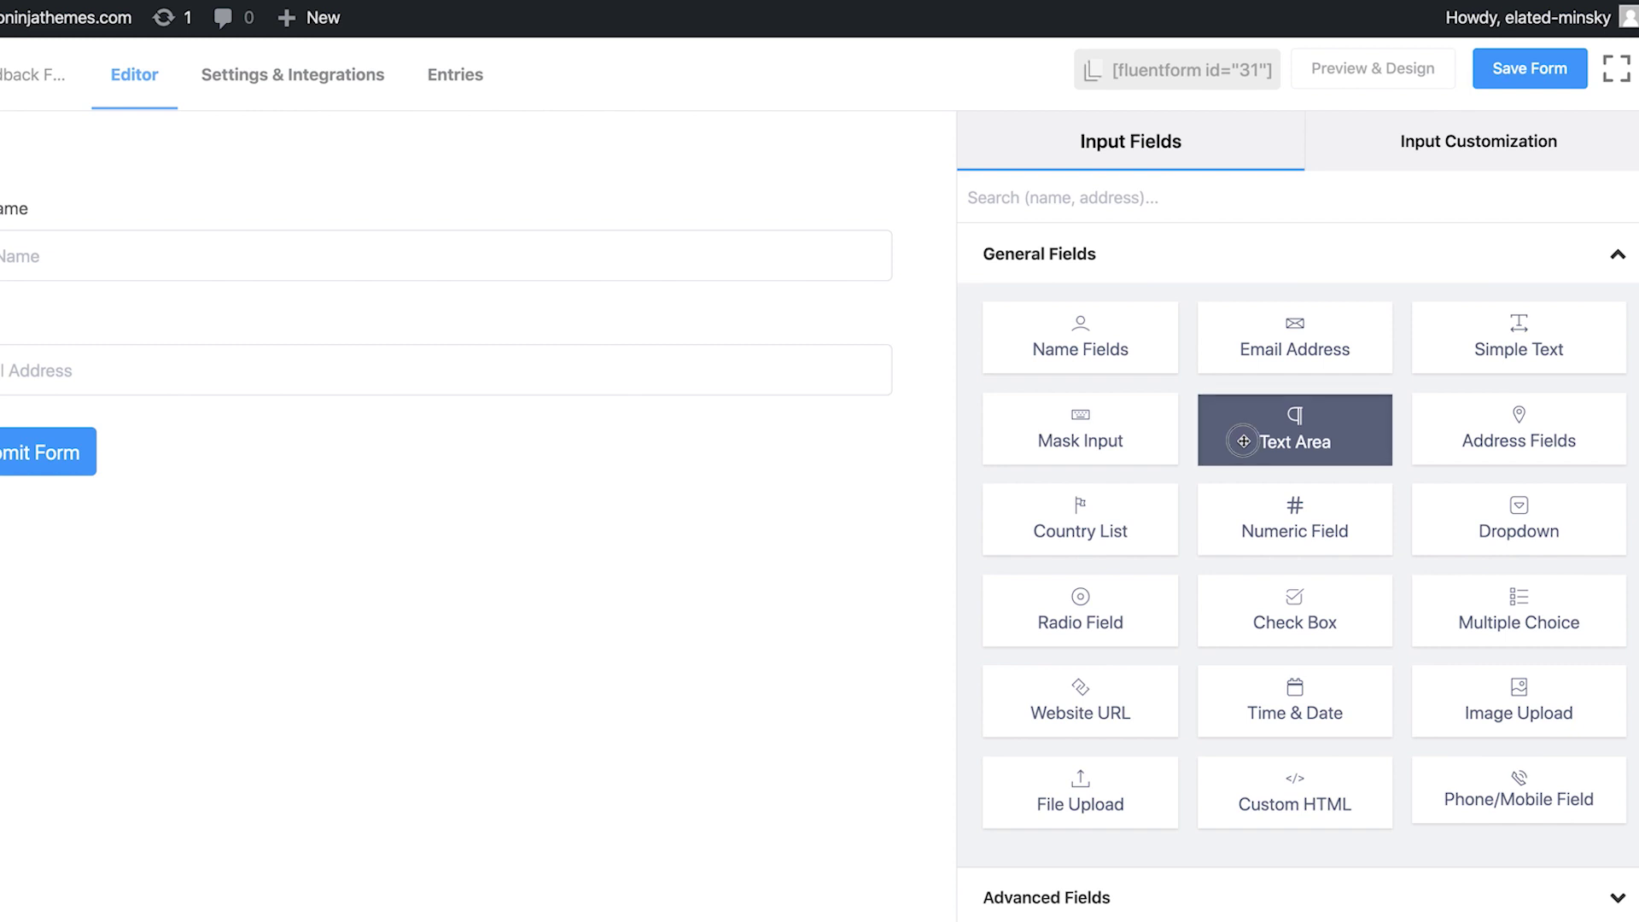
click(1244, 441)
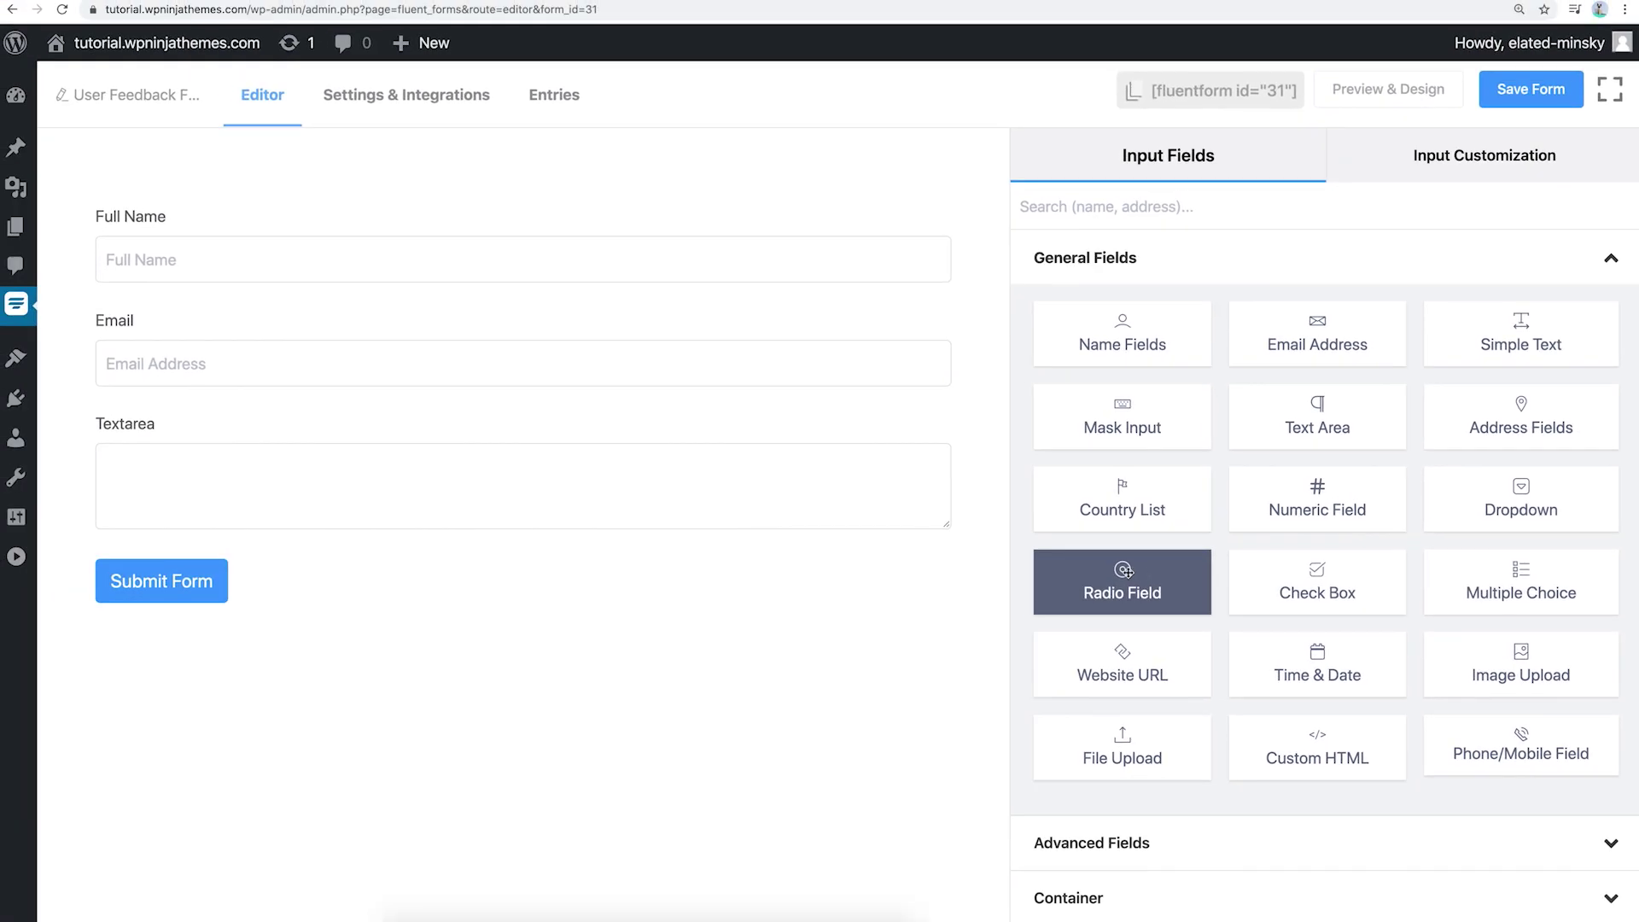
click(488, 466)
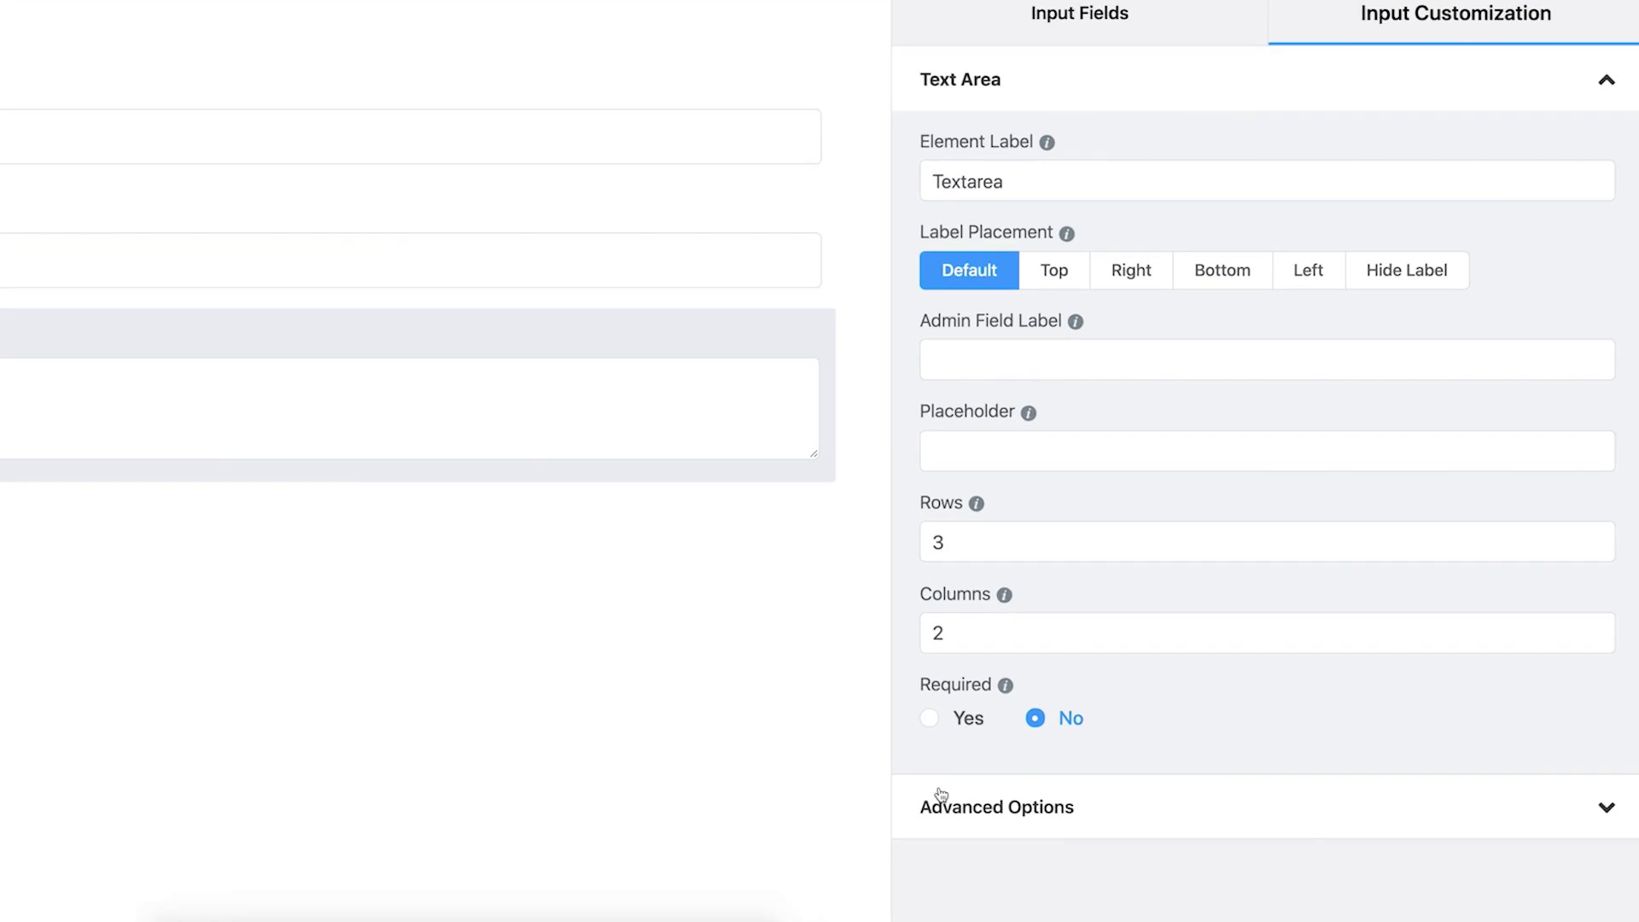
click(1000, 815)
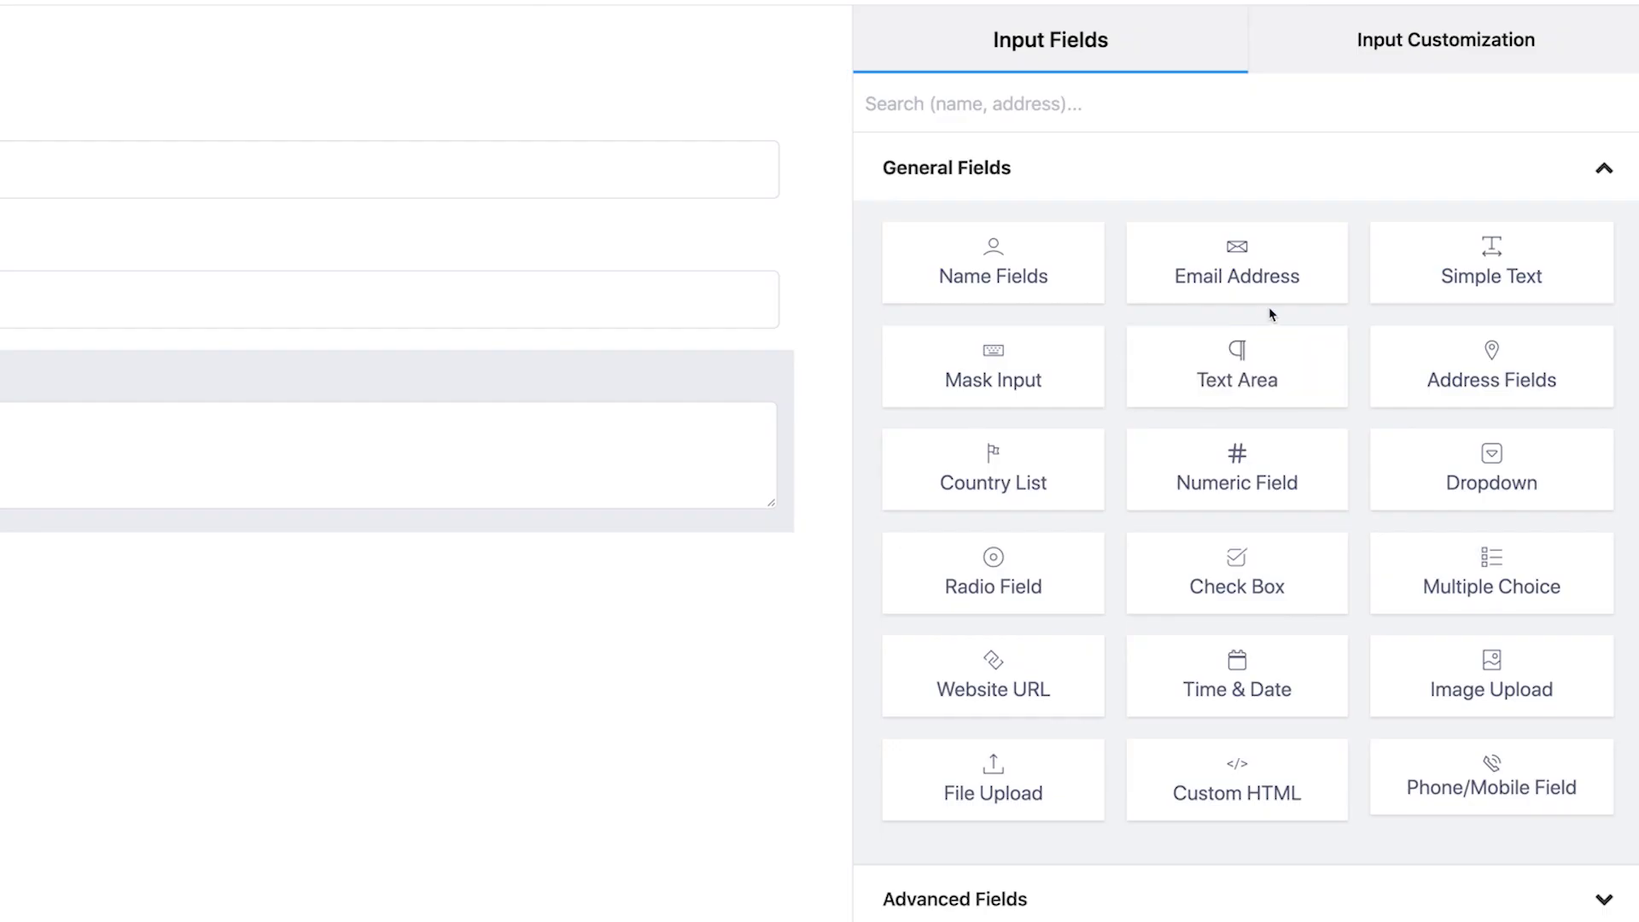
click(1594, 170)
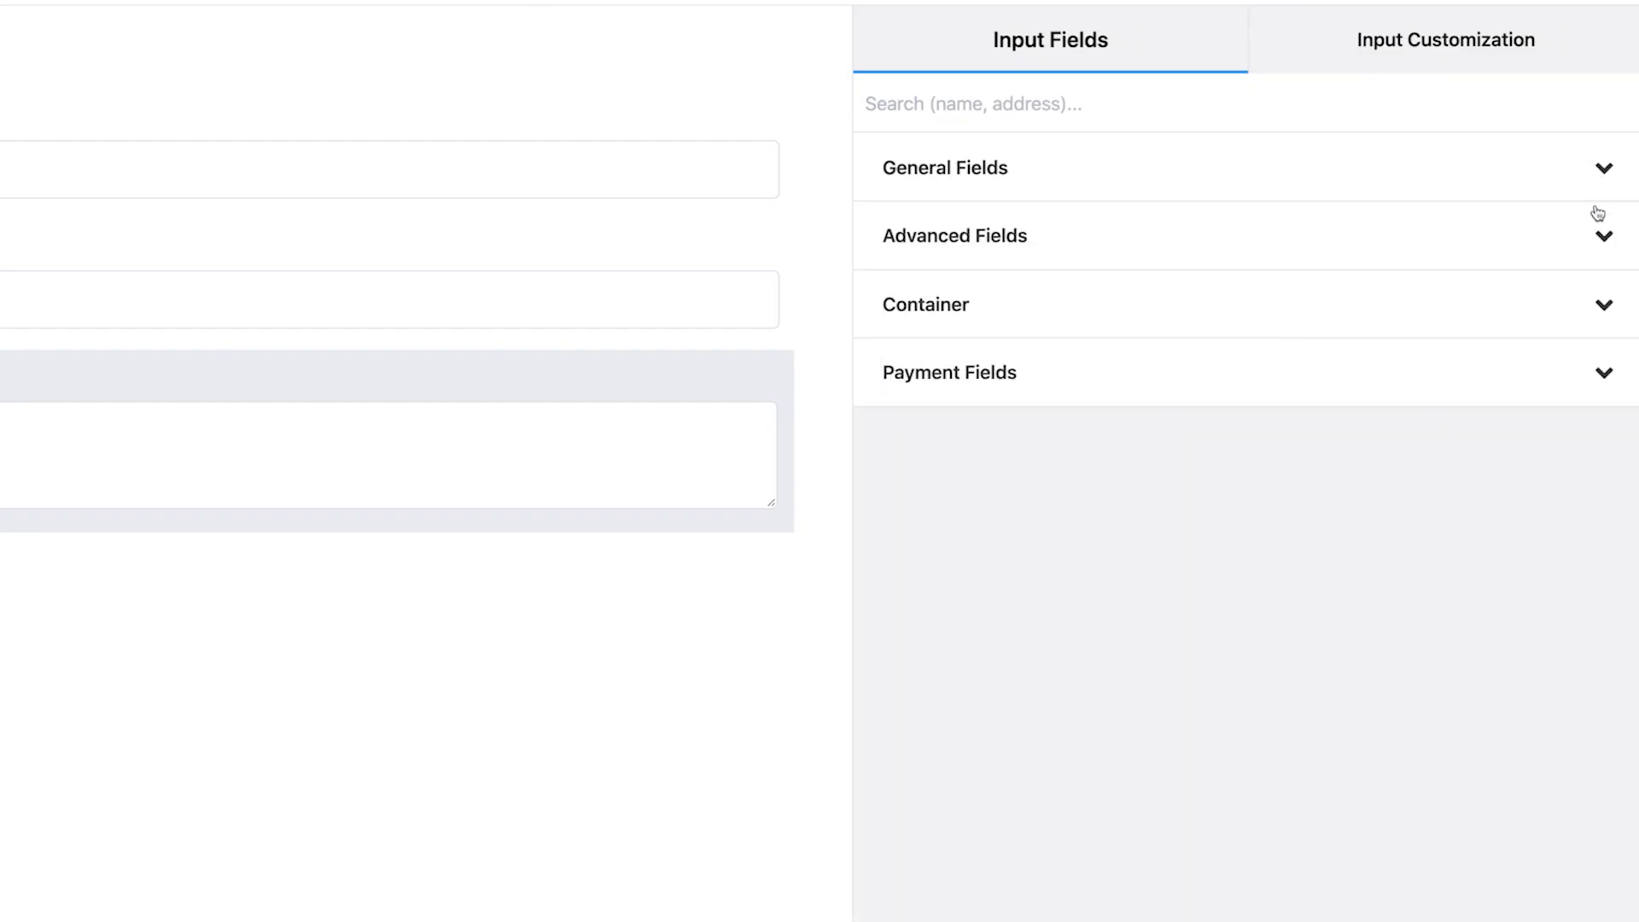
click(1603, 236)
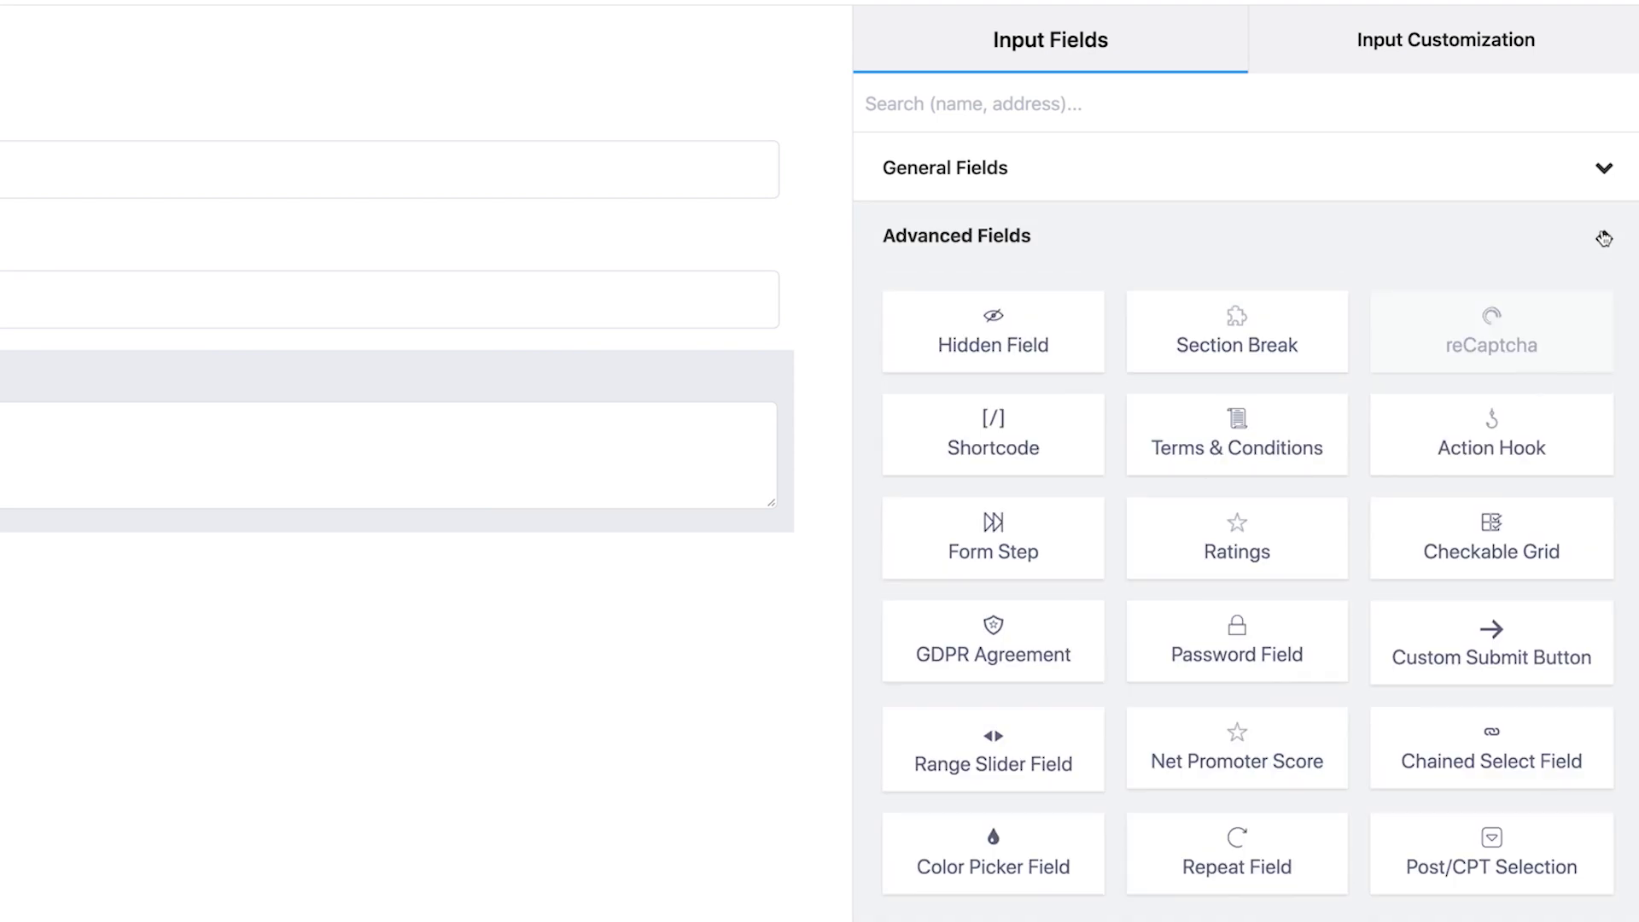
click(1603, 238)
click(1595, 386)
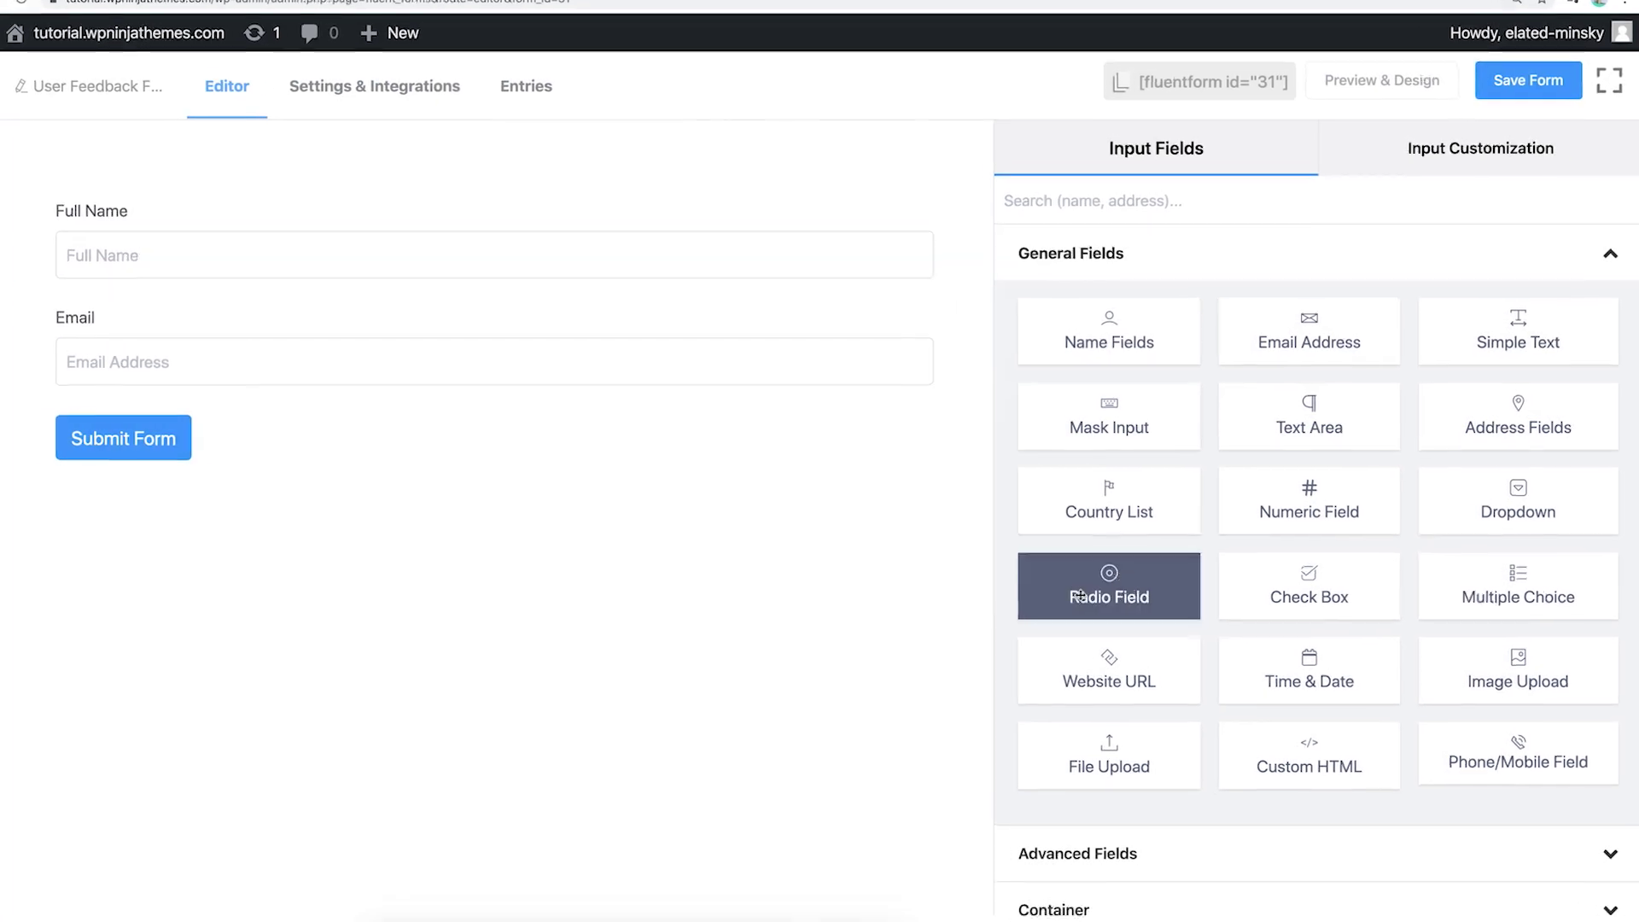
Add a Textarea below Email with its default value populated from the {get.complaints} URL parameter.
mouse_move(1293, 416)
mouse_down()
mouse_move(435, 449)
mouse_move(435, 397)
mouse_up()
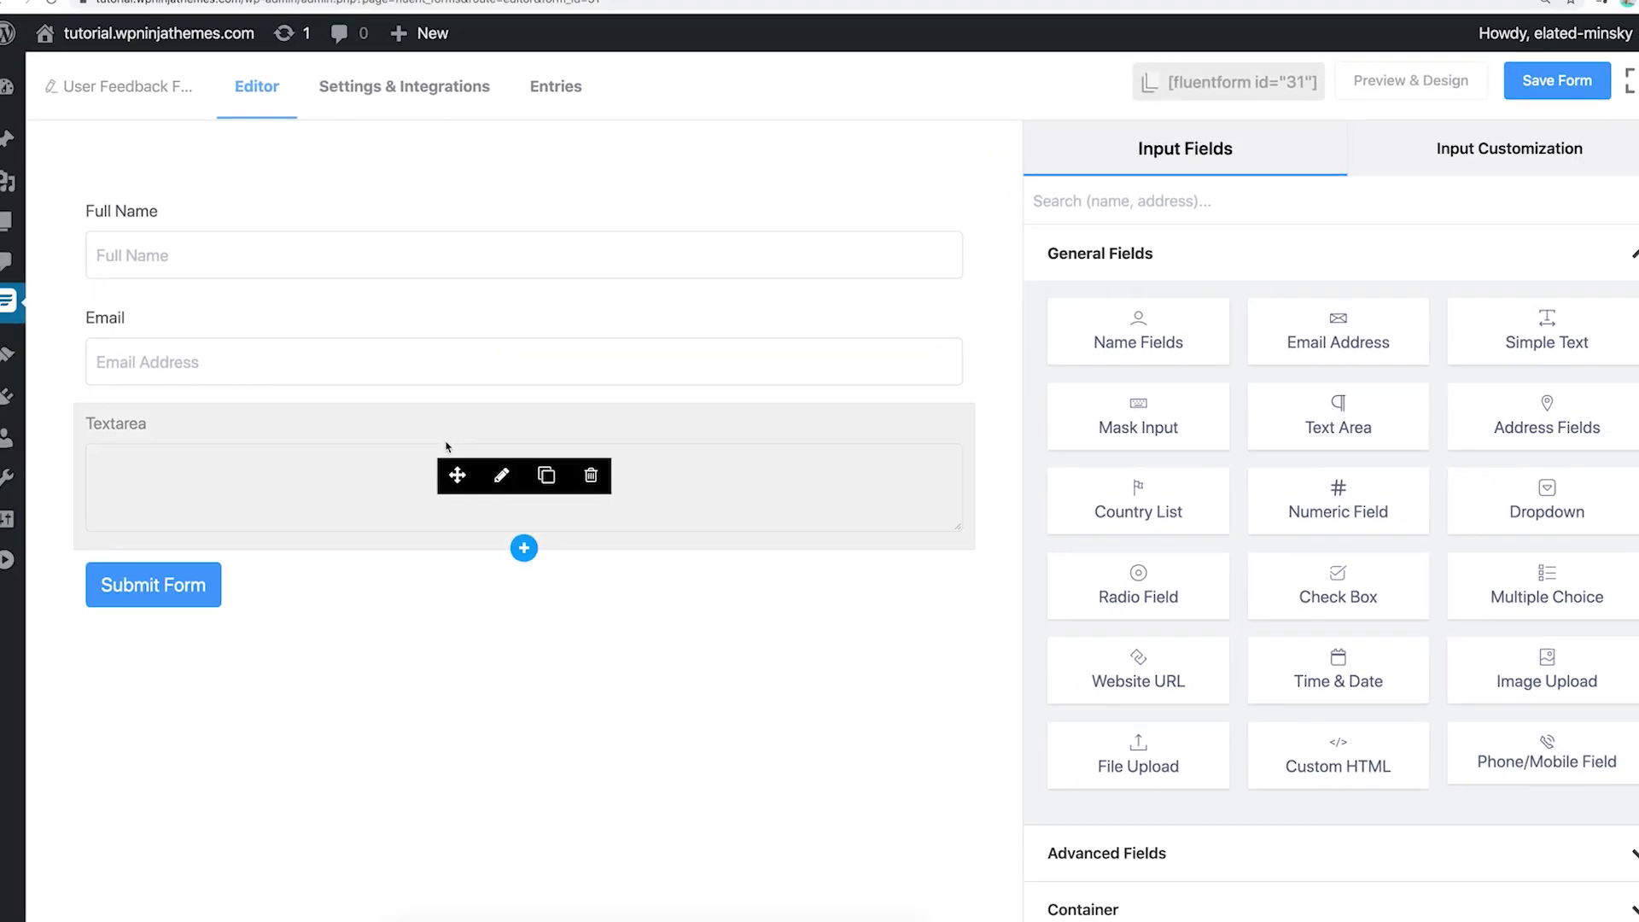
click(497, 477)
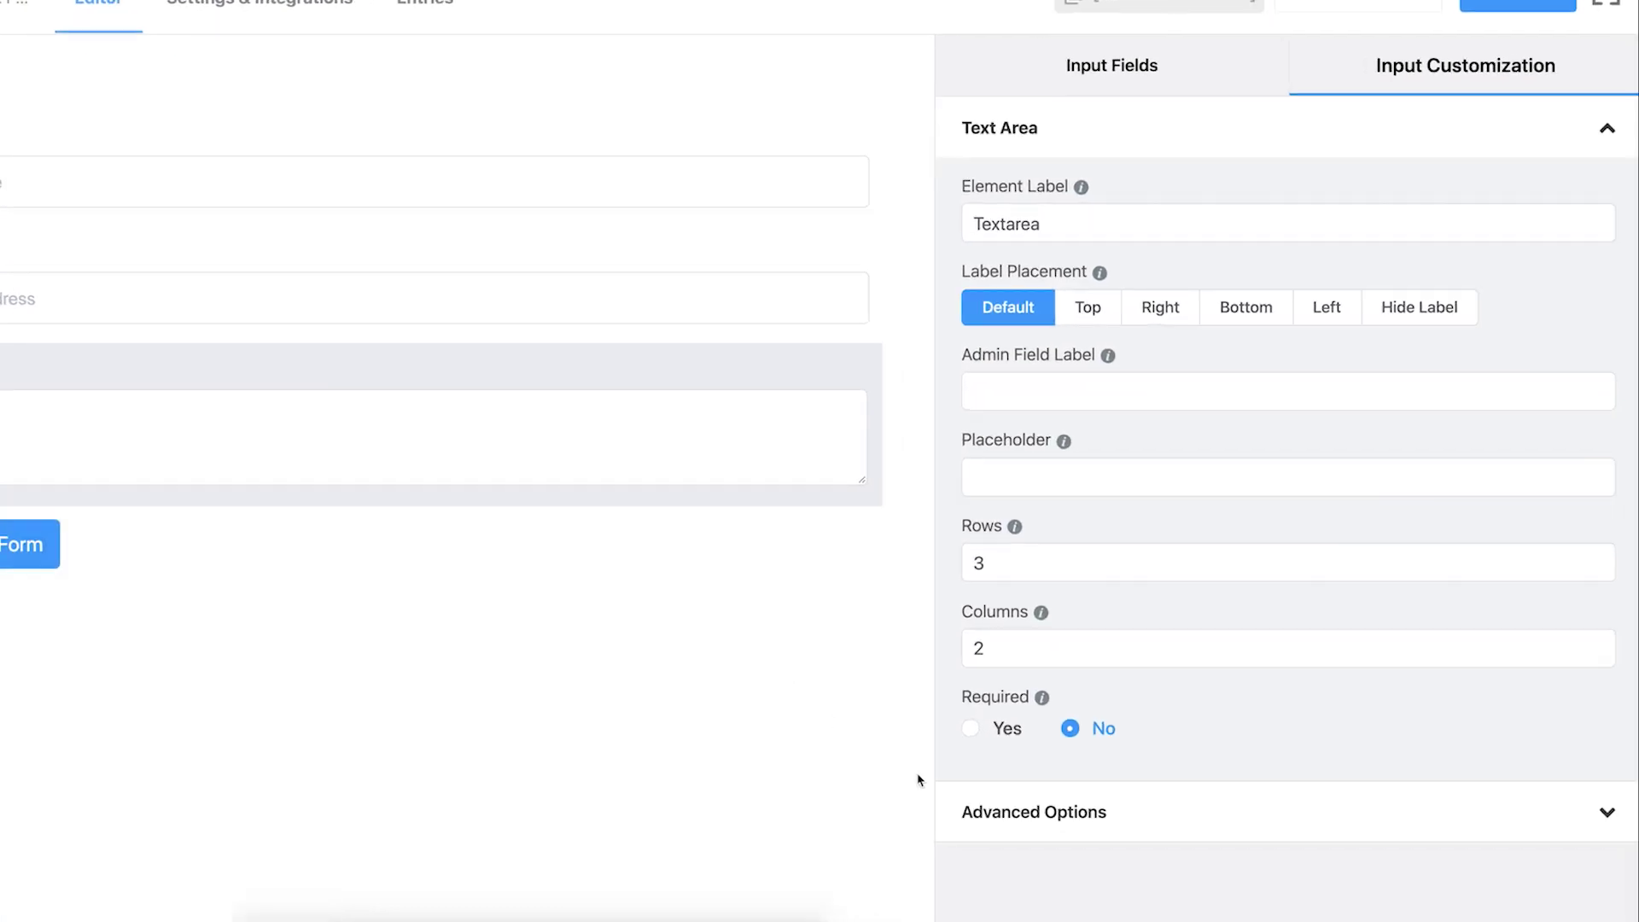
click(959, 802)
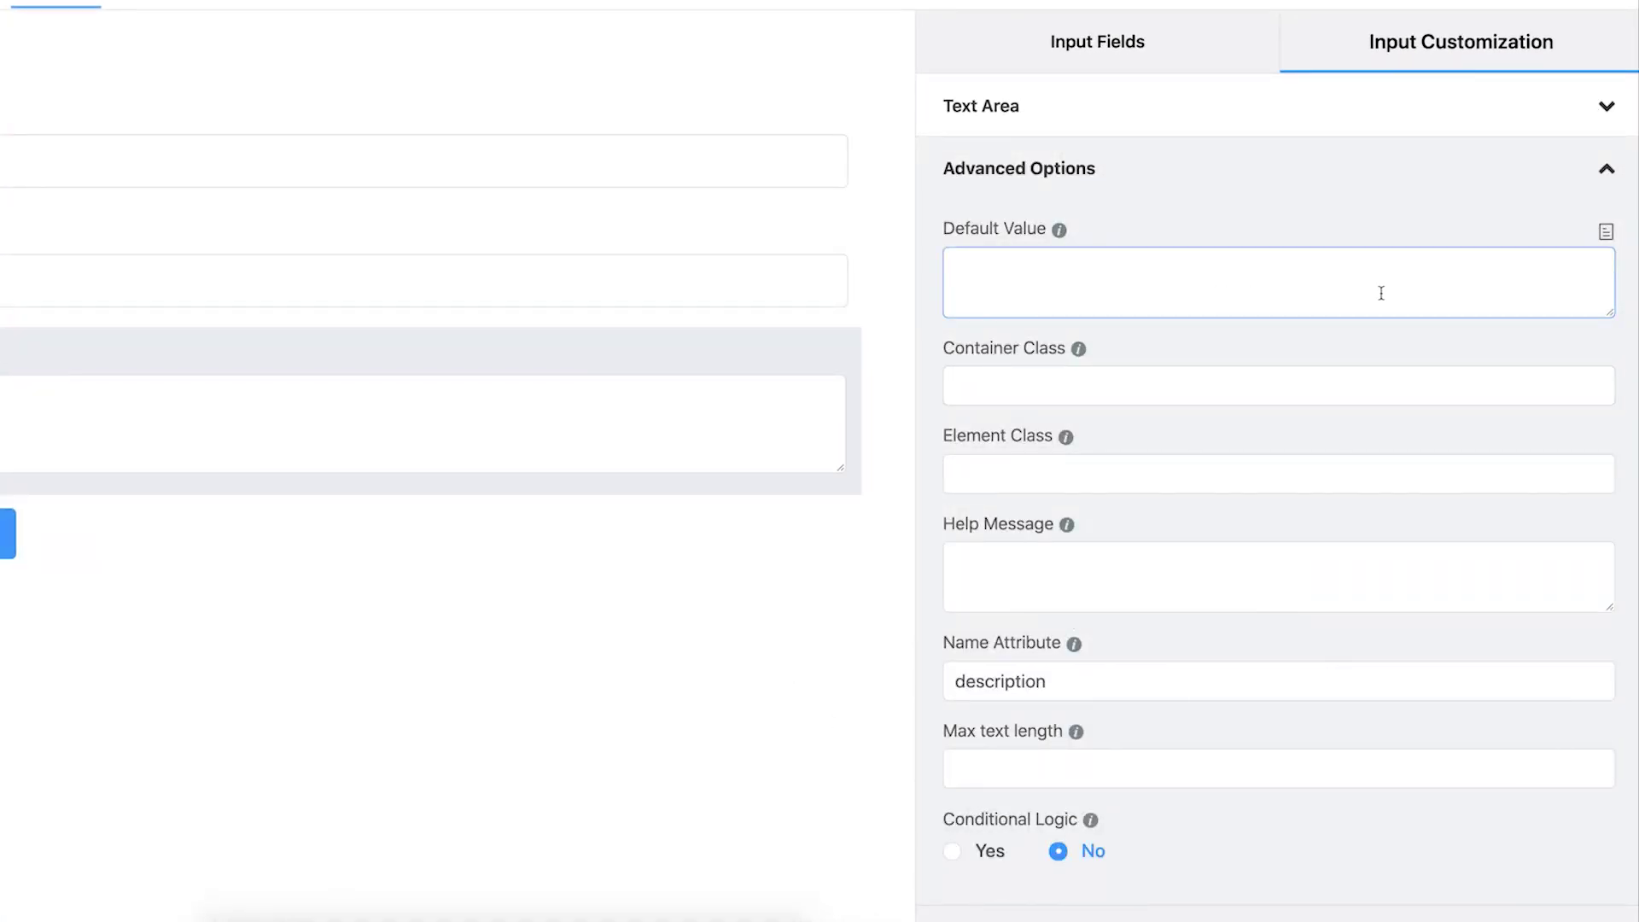
click(1609, 233)
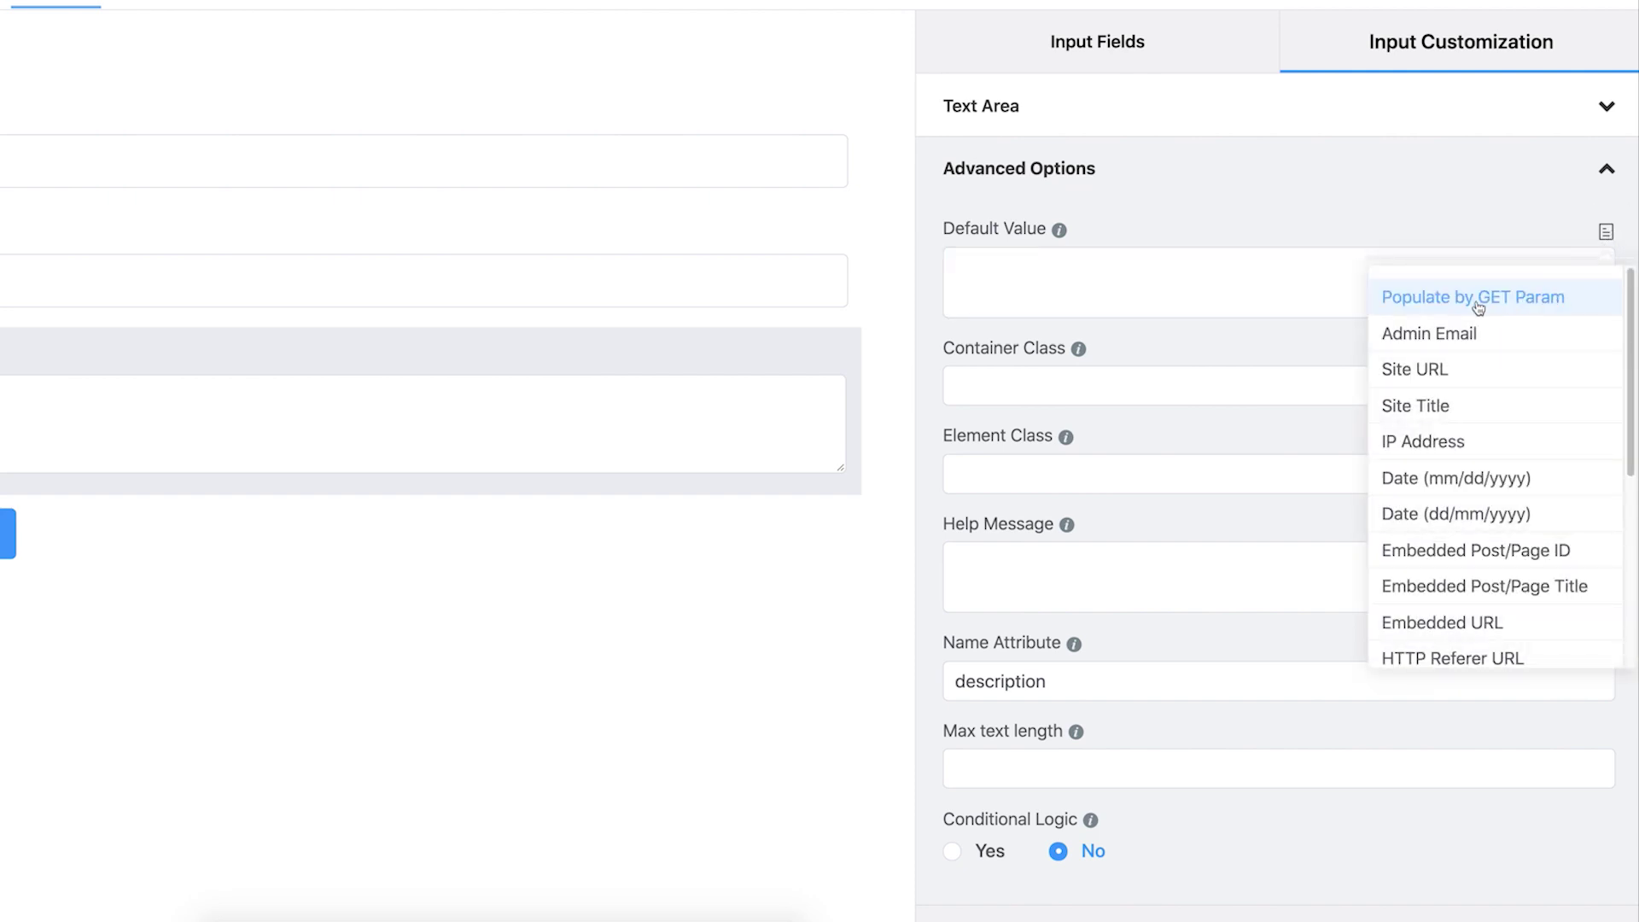
click(1123, 311)
text({get.complaints})
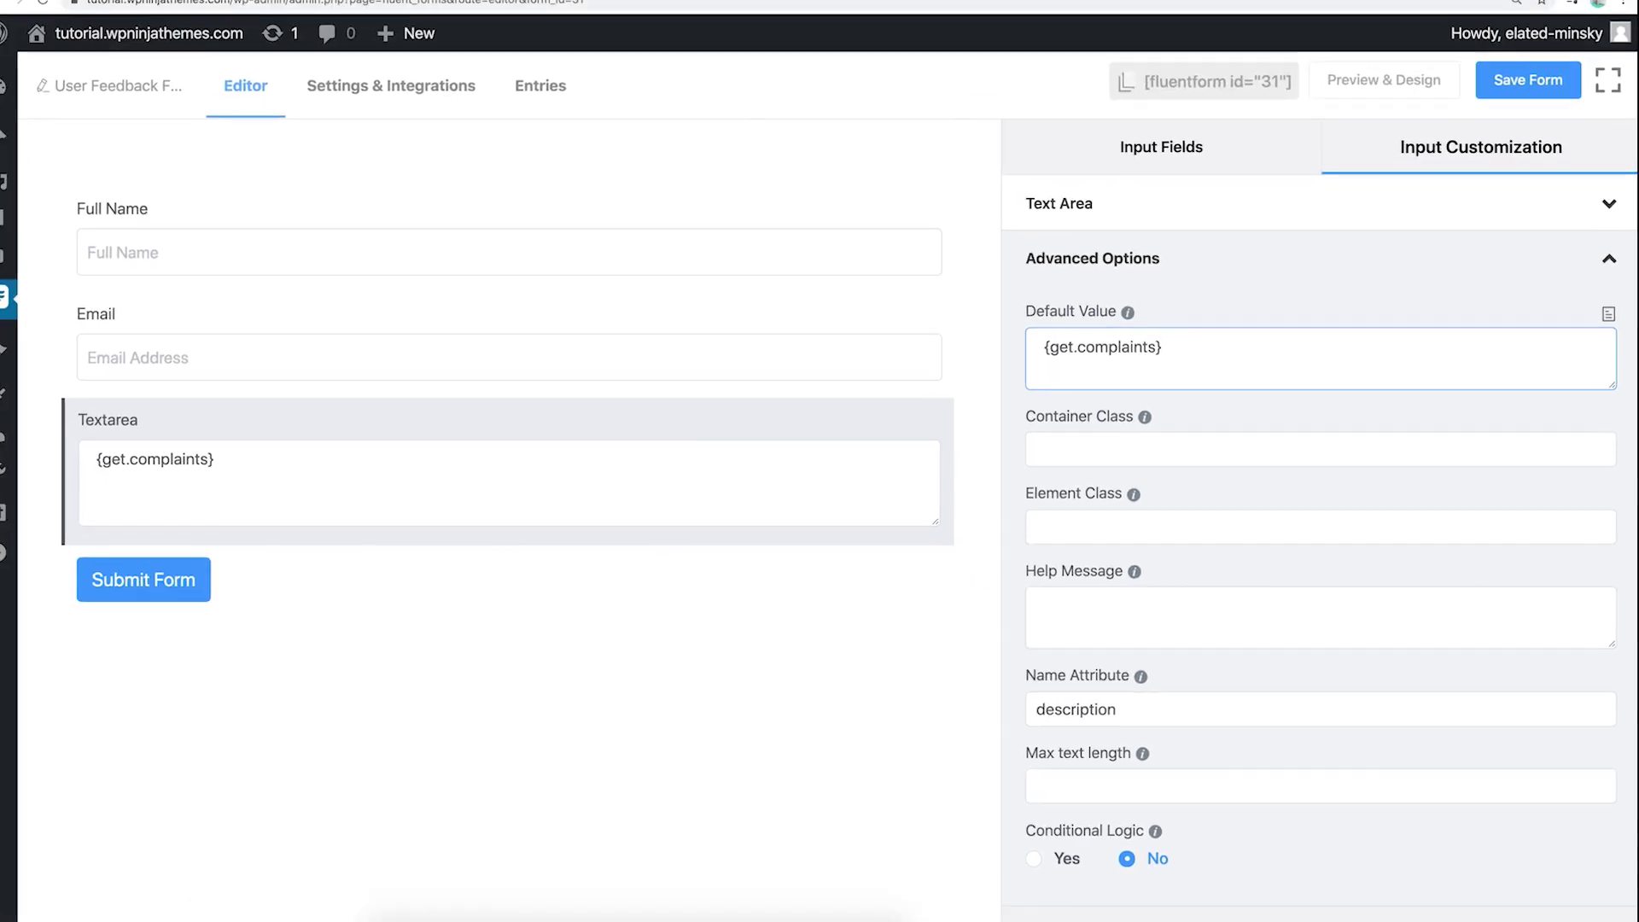
Save the form and start a new WordPress page with the form 31 shortcode copied.
click(1501, 95)
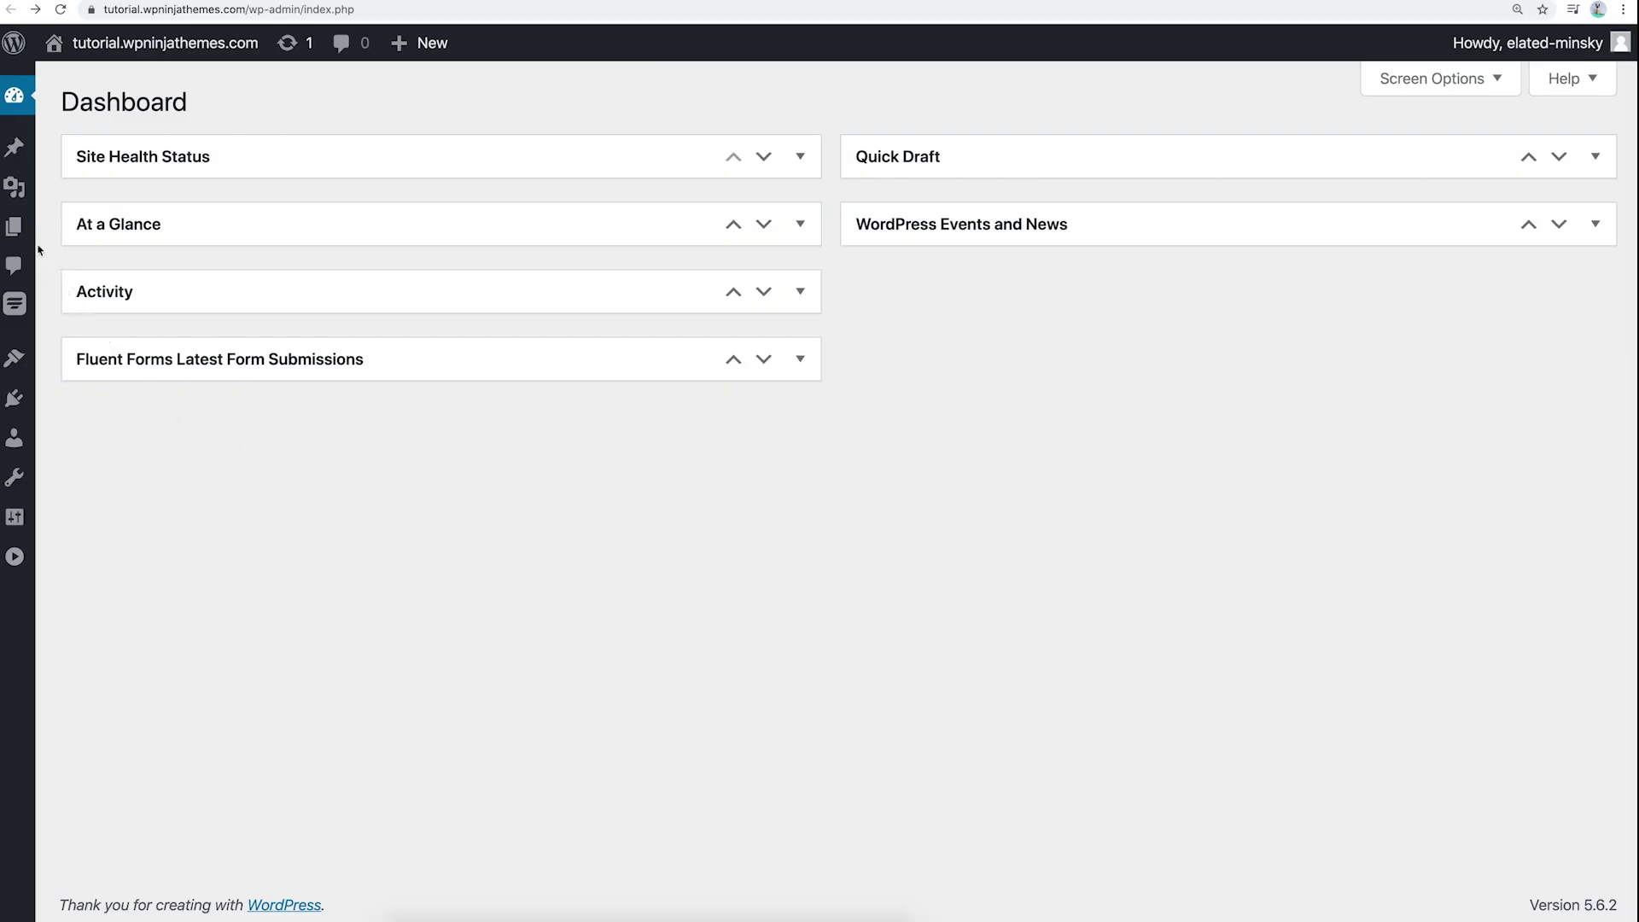
mouse_move(15, 226)
click(68, 302)
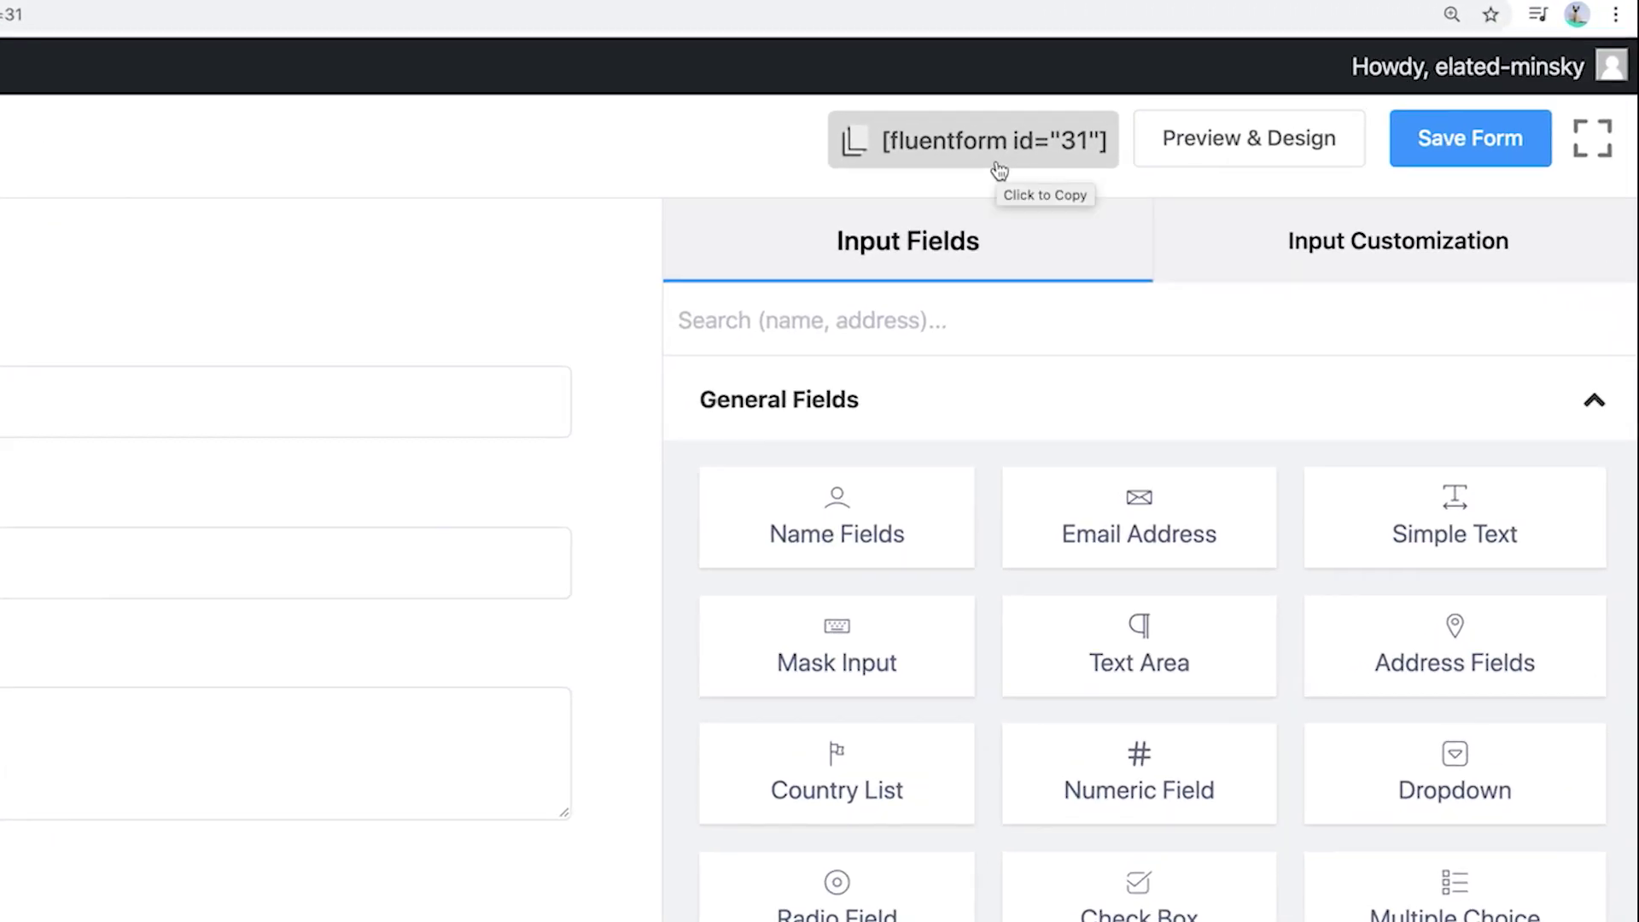
click(998, 171)
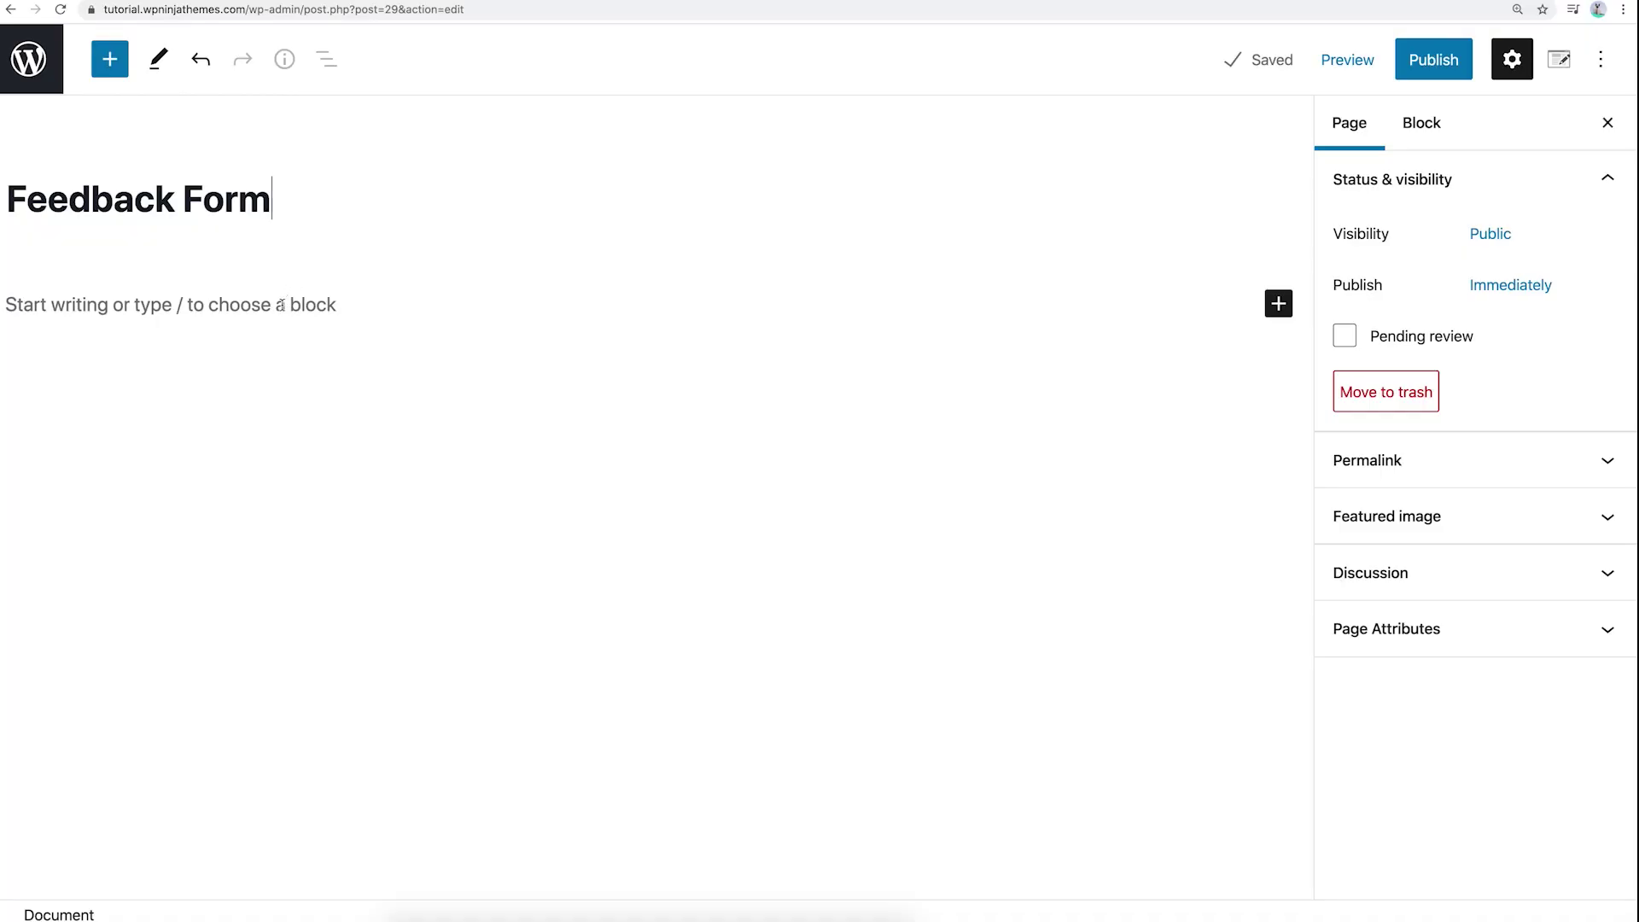
Embed the shortcode as a block on the Feedback Form page and publish it.
click(280, 304)
key(ctrl+v)
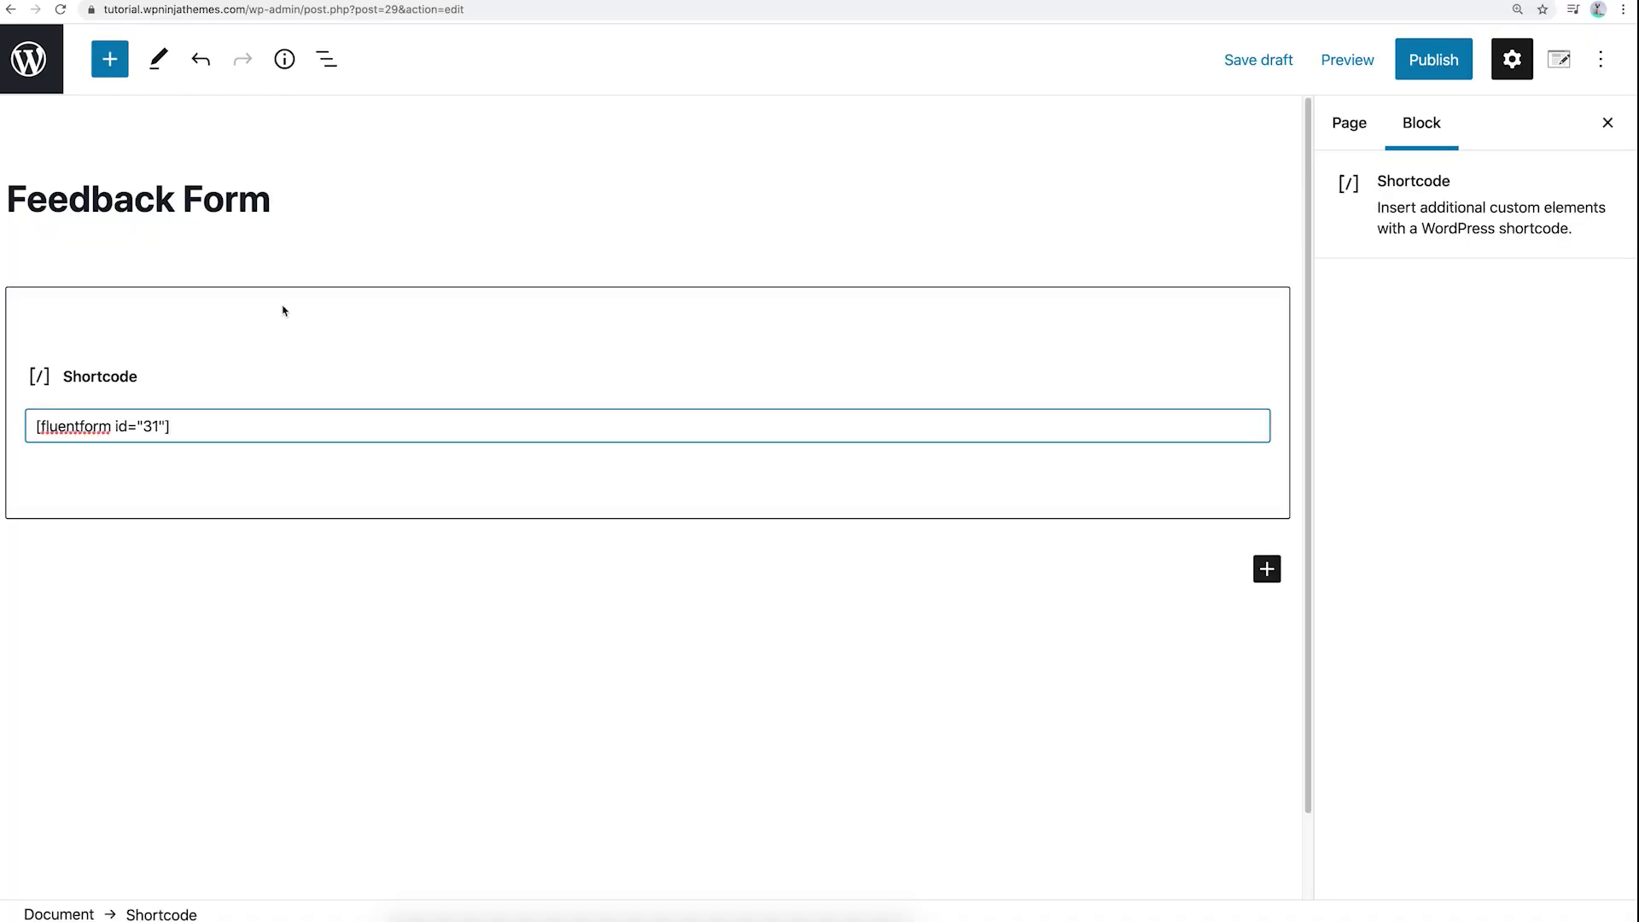
click(1415, 77)
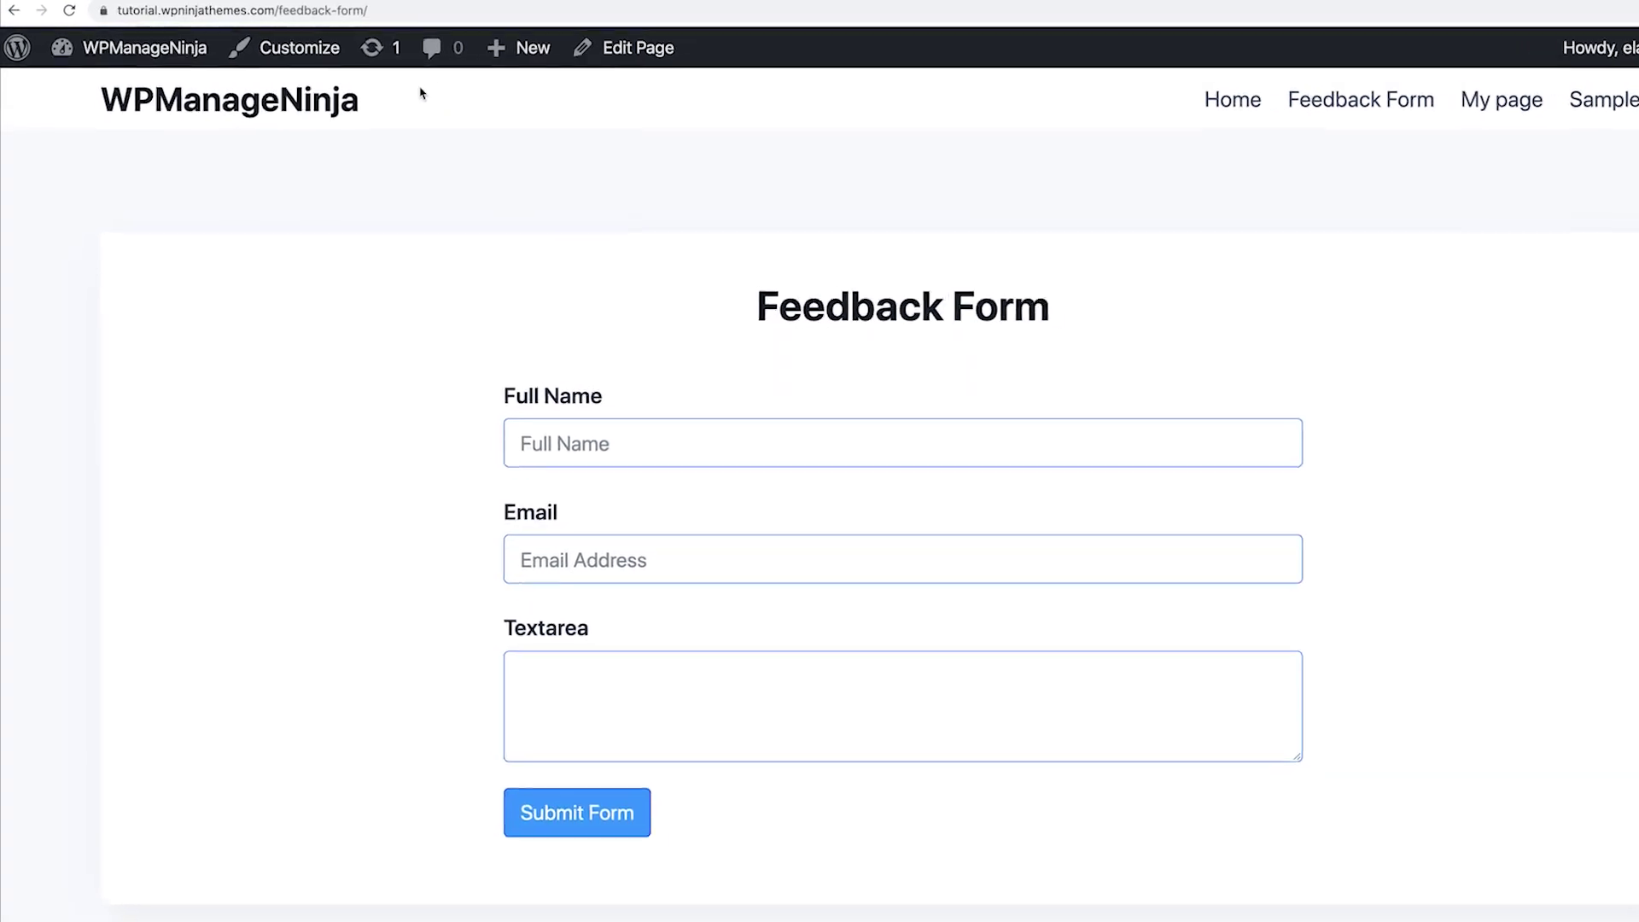
Load the feedback form with ?complaints= in the URL and check the Textarea arrives prefilled.
click(421, 14)
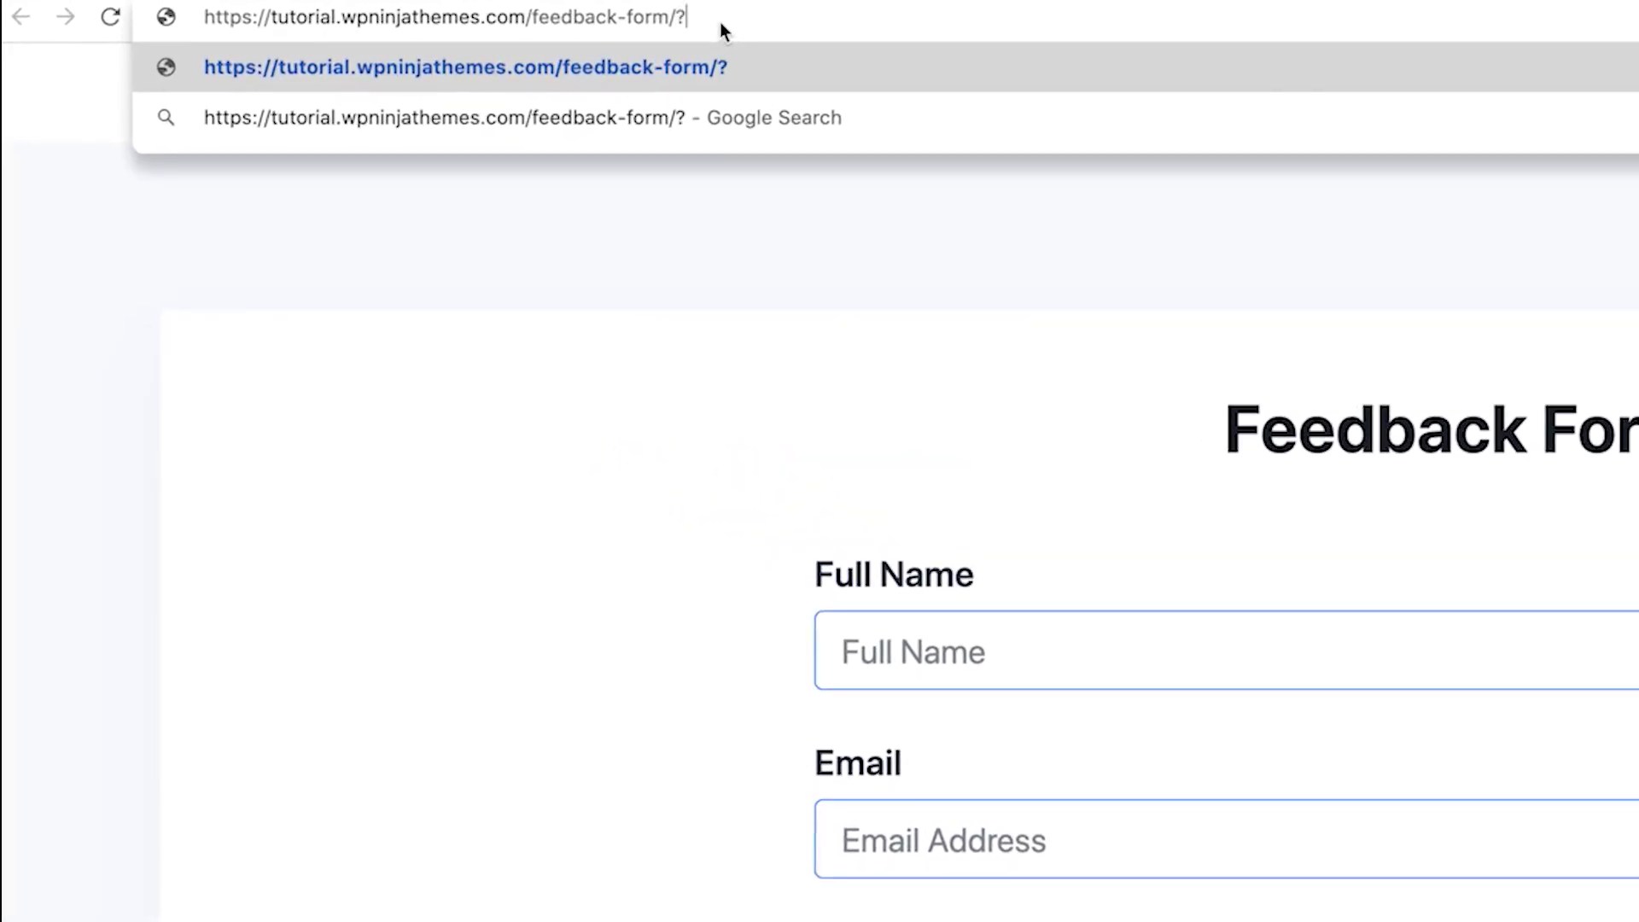
text(compl)
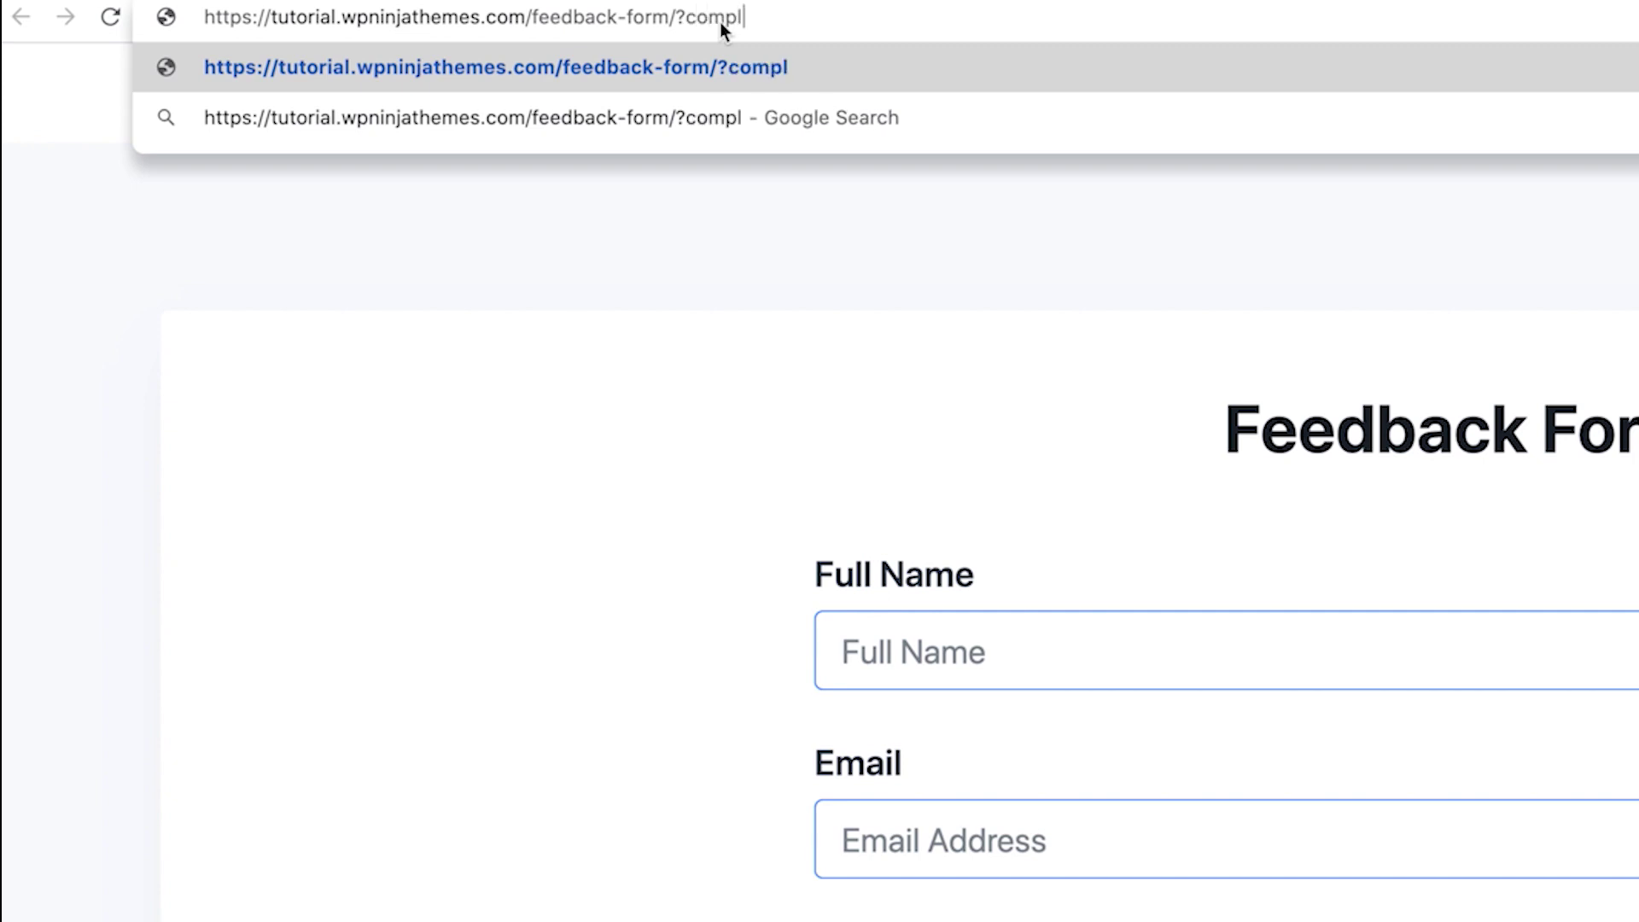
text(aints)
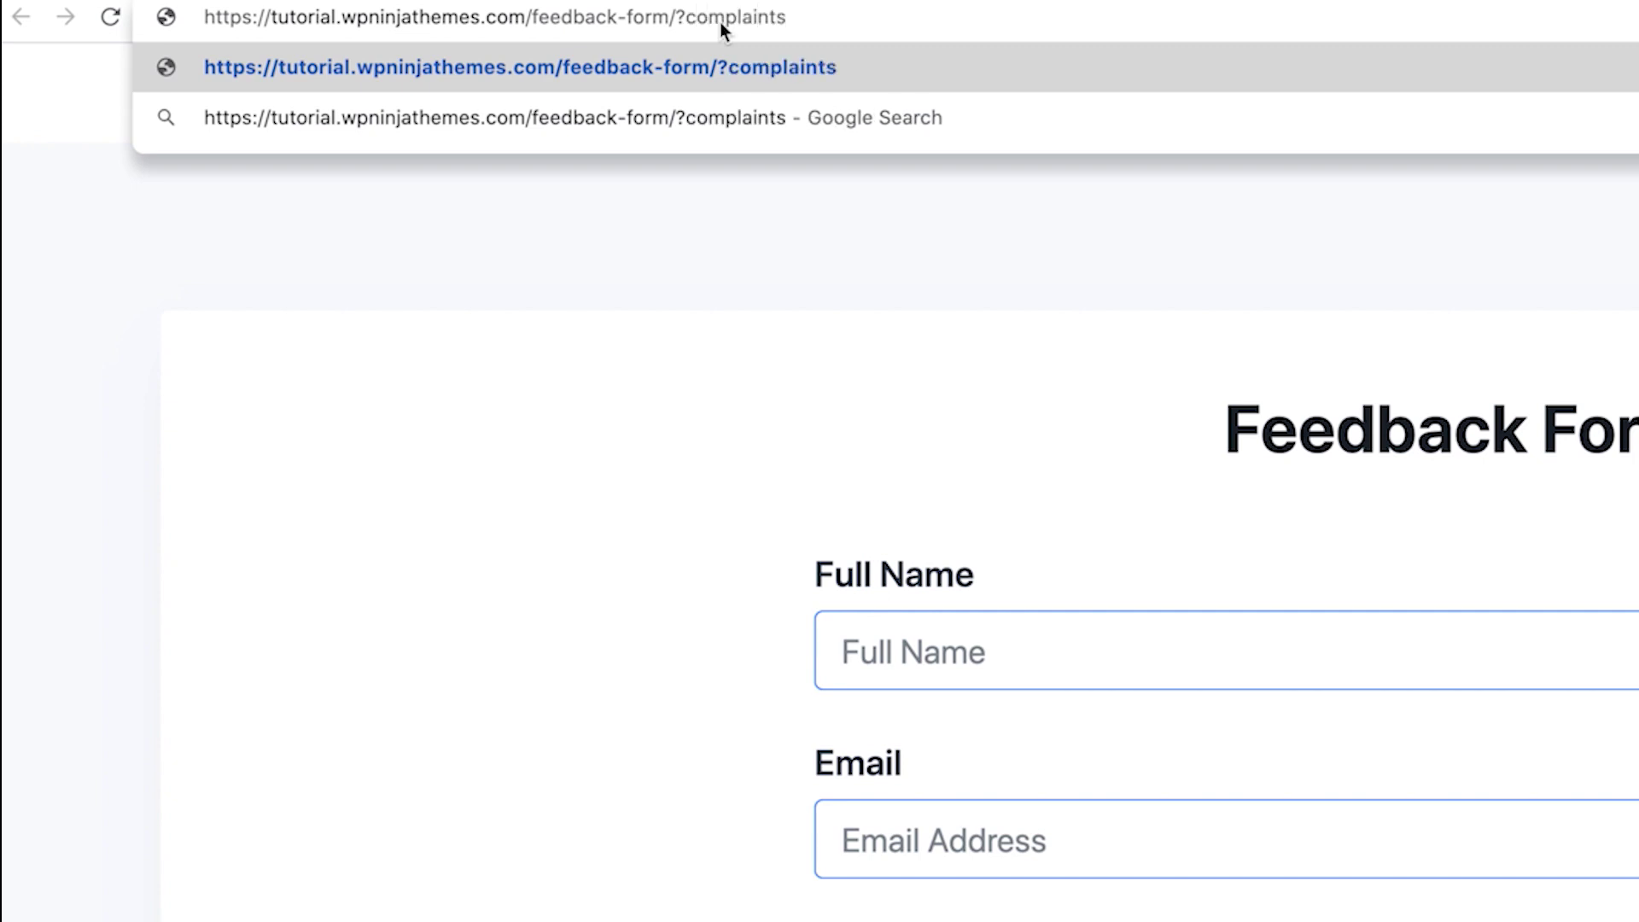
text(=)
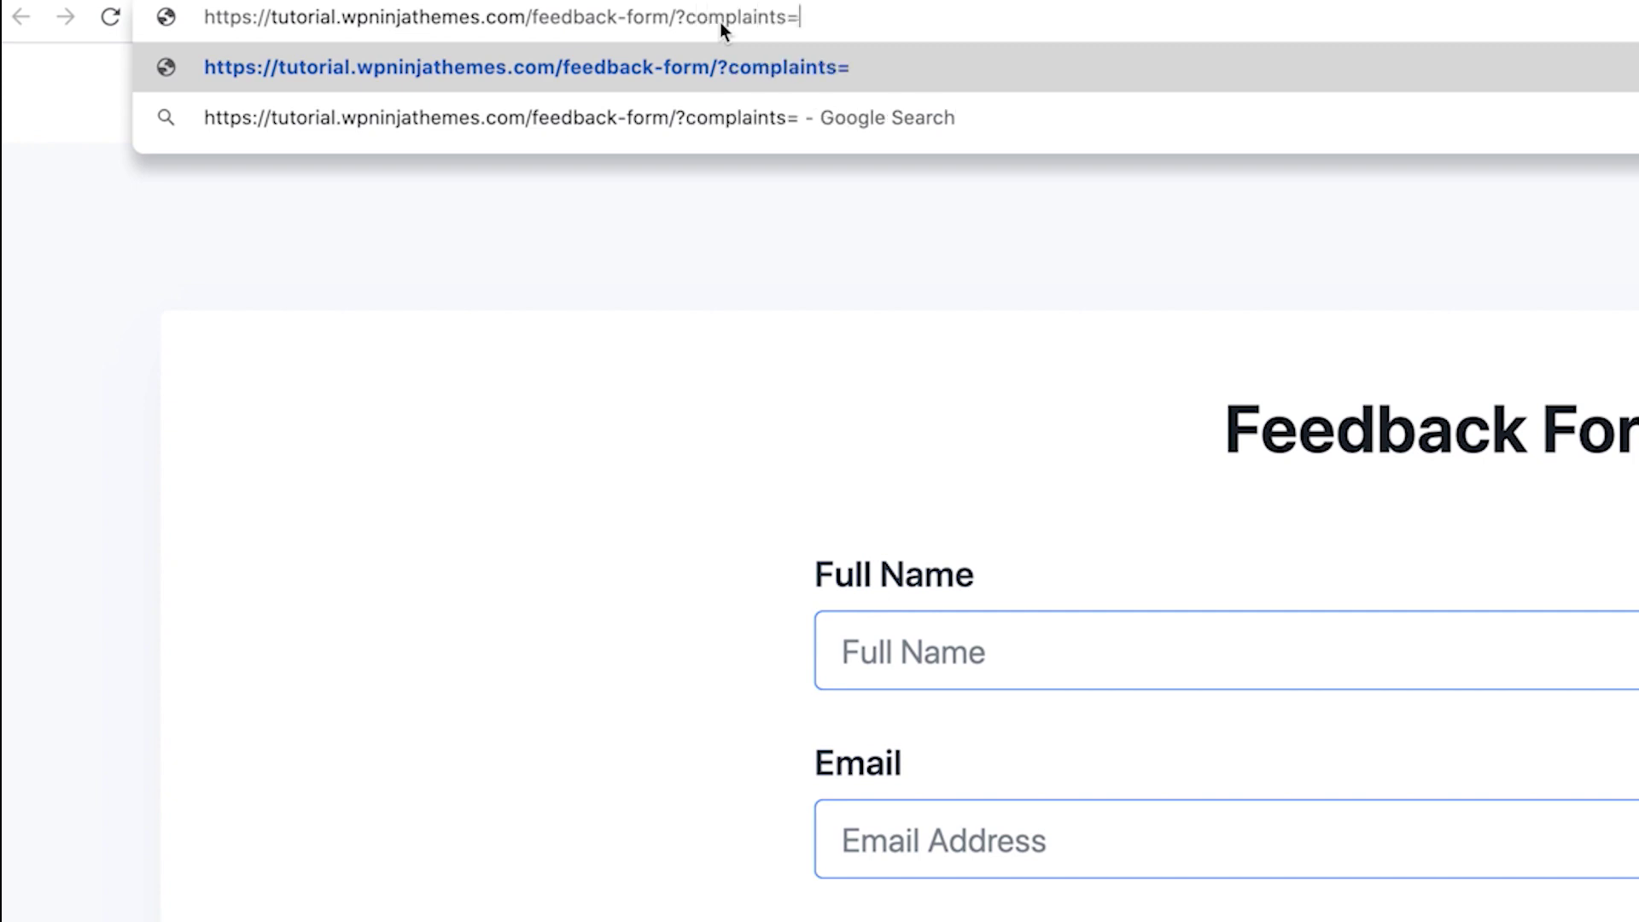
text(I)
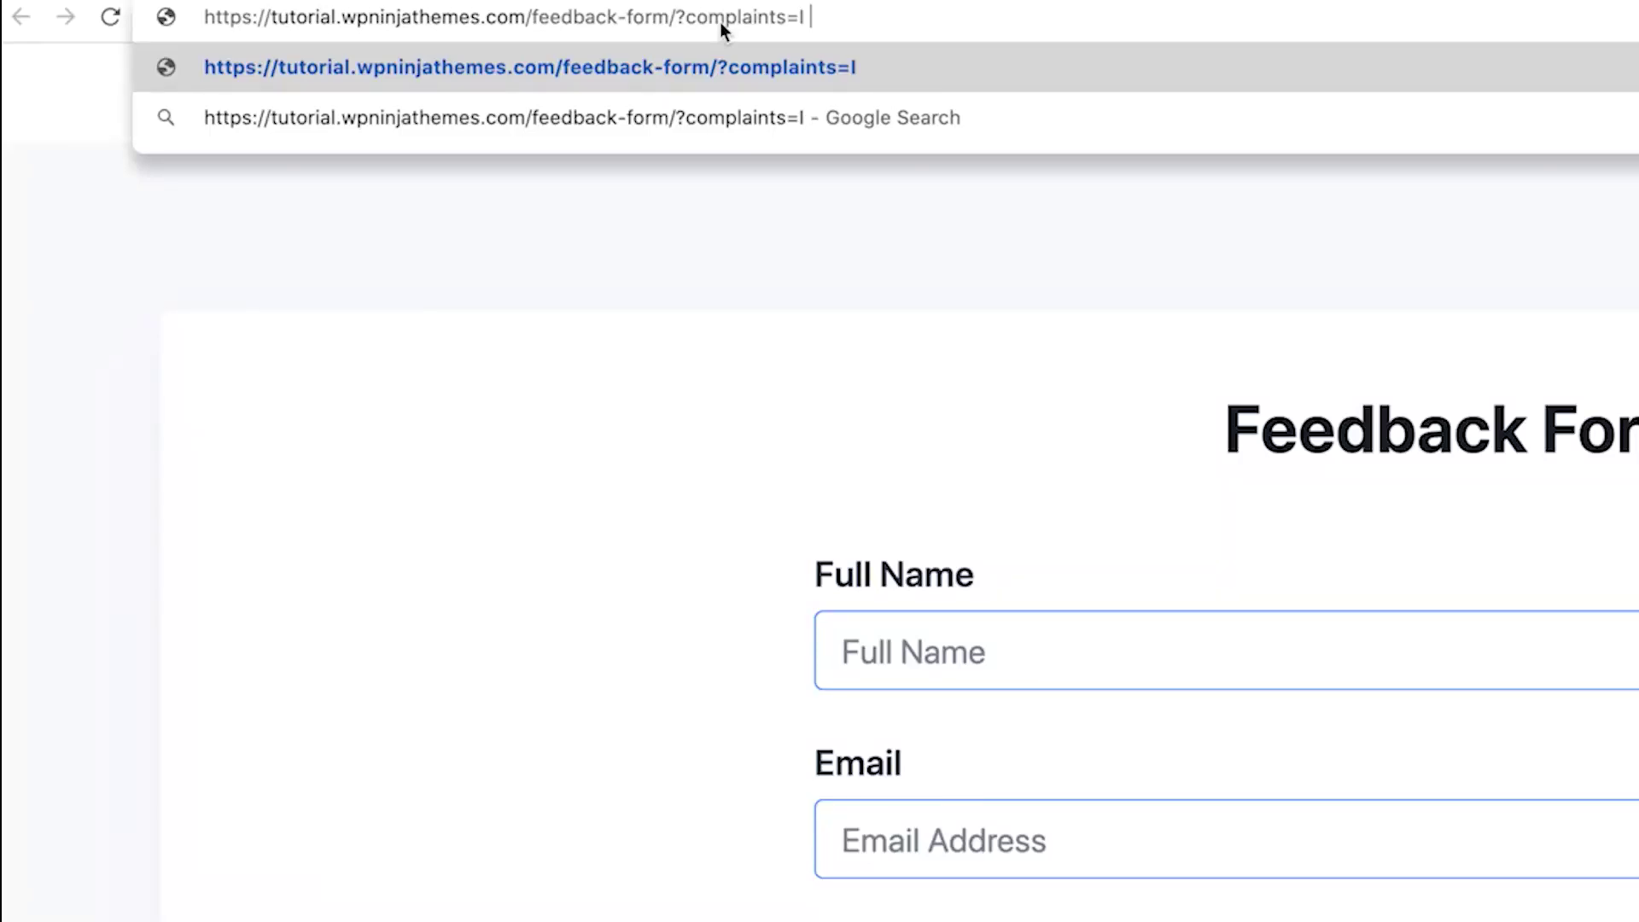
text( have no complaints)
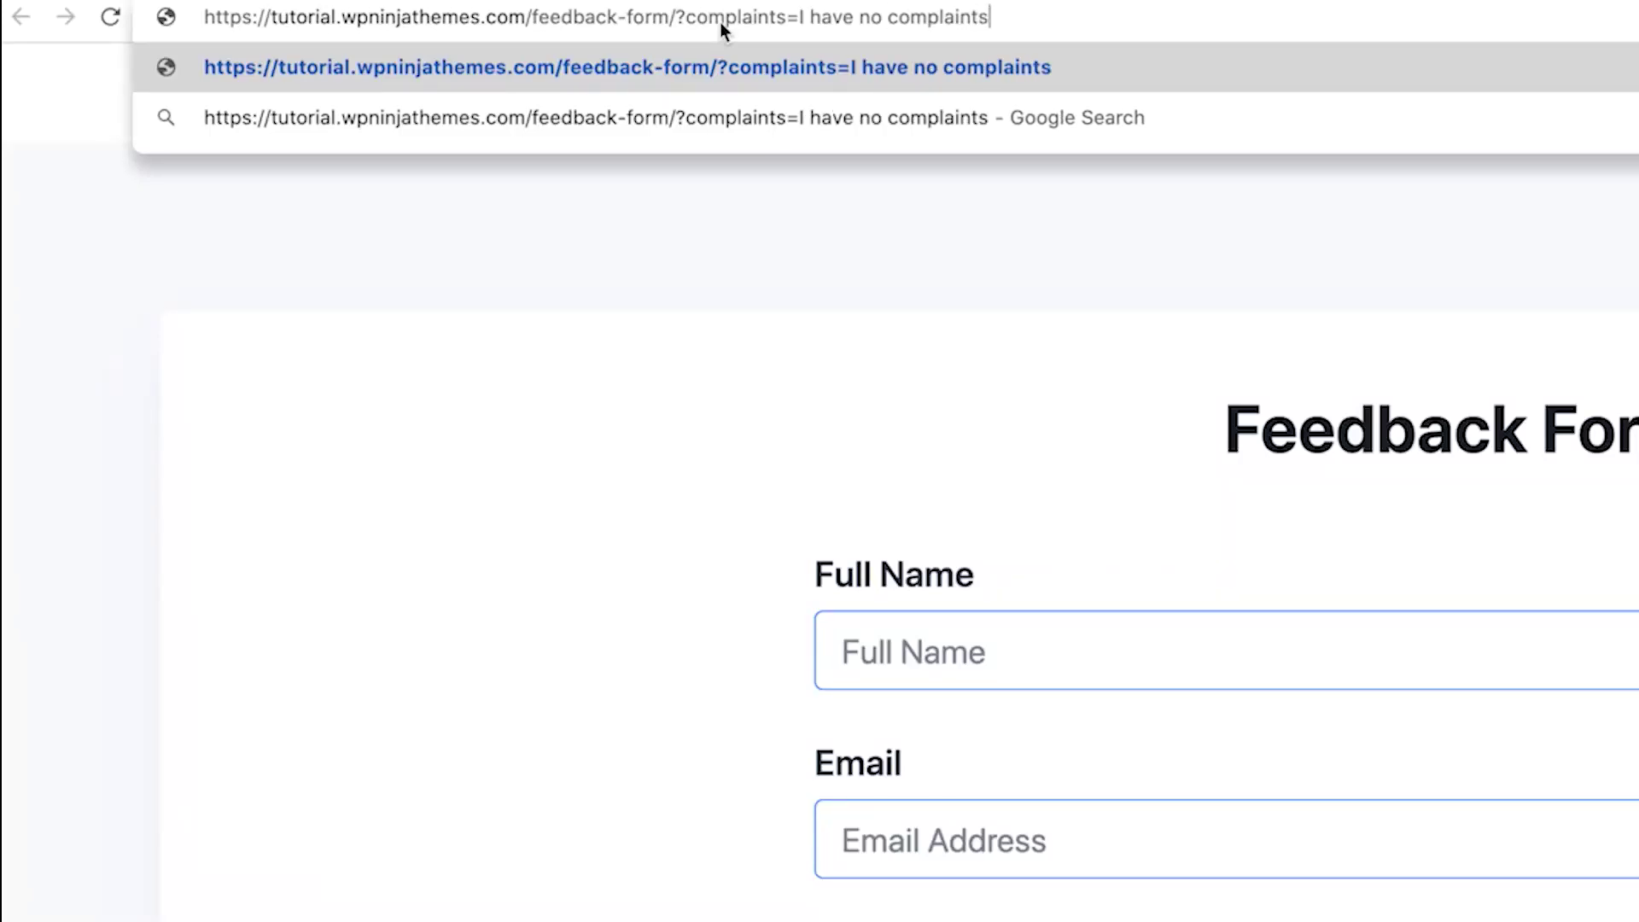
text( regarding this service.)
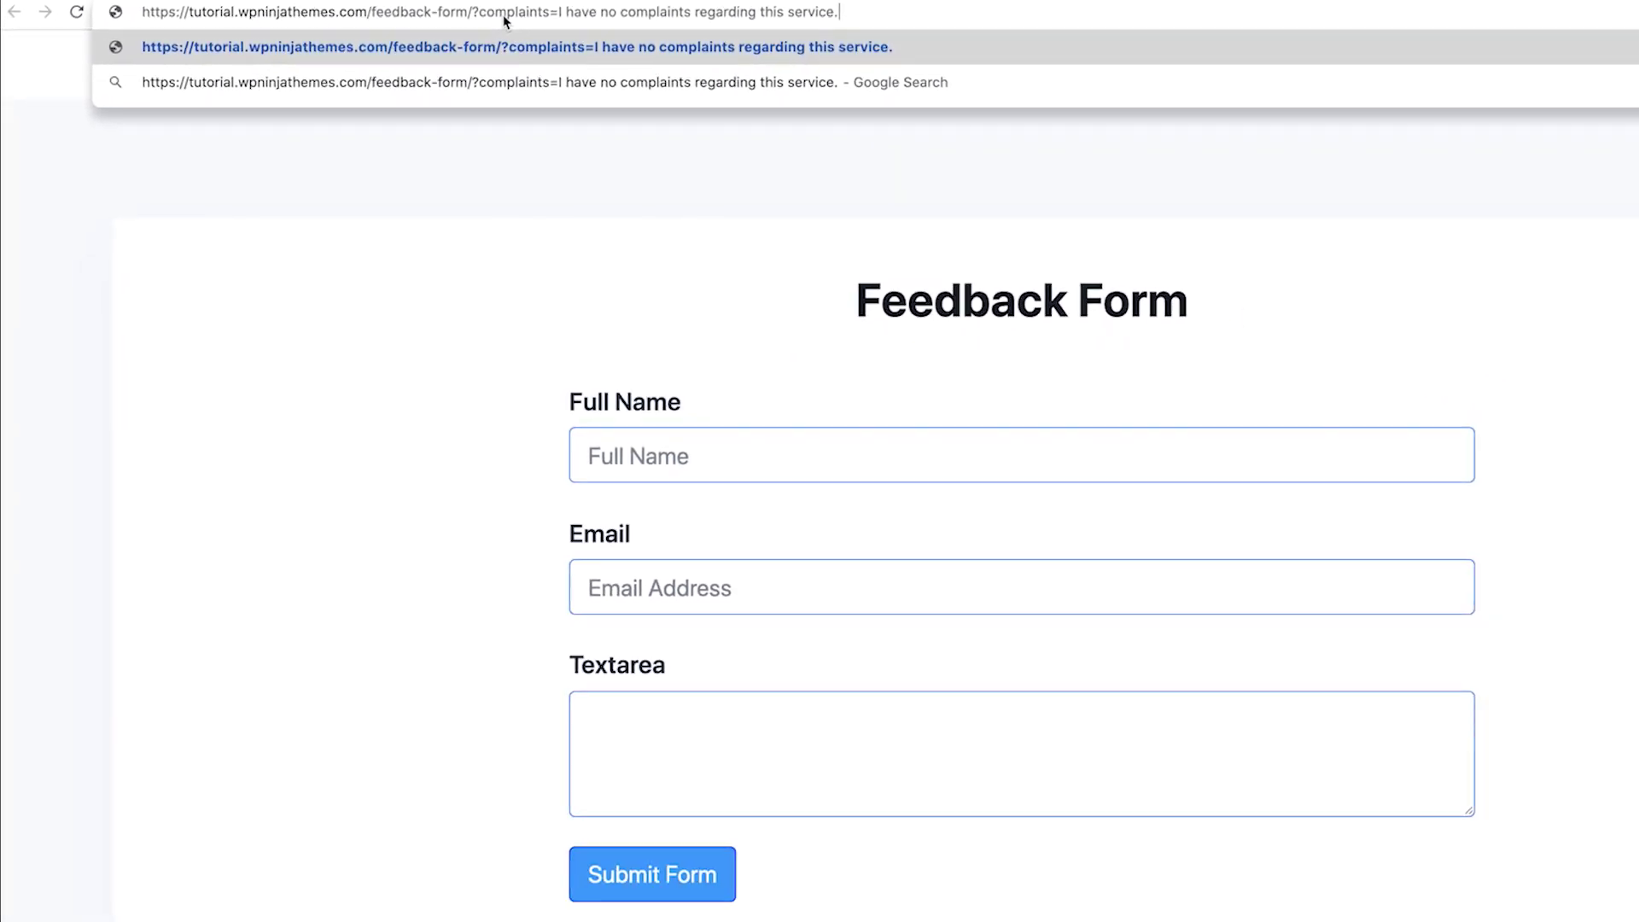
key(Return)
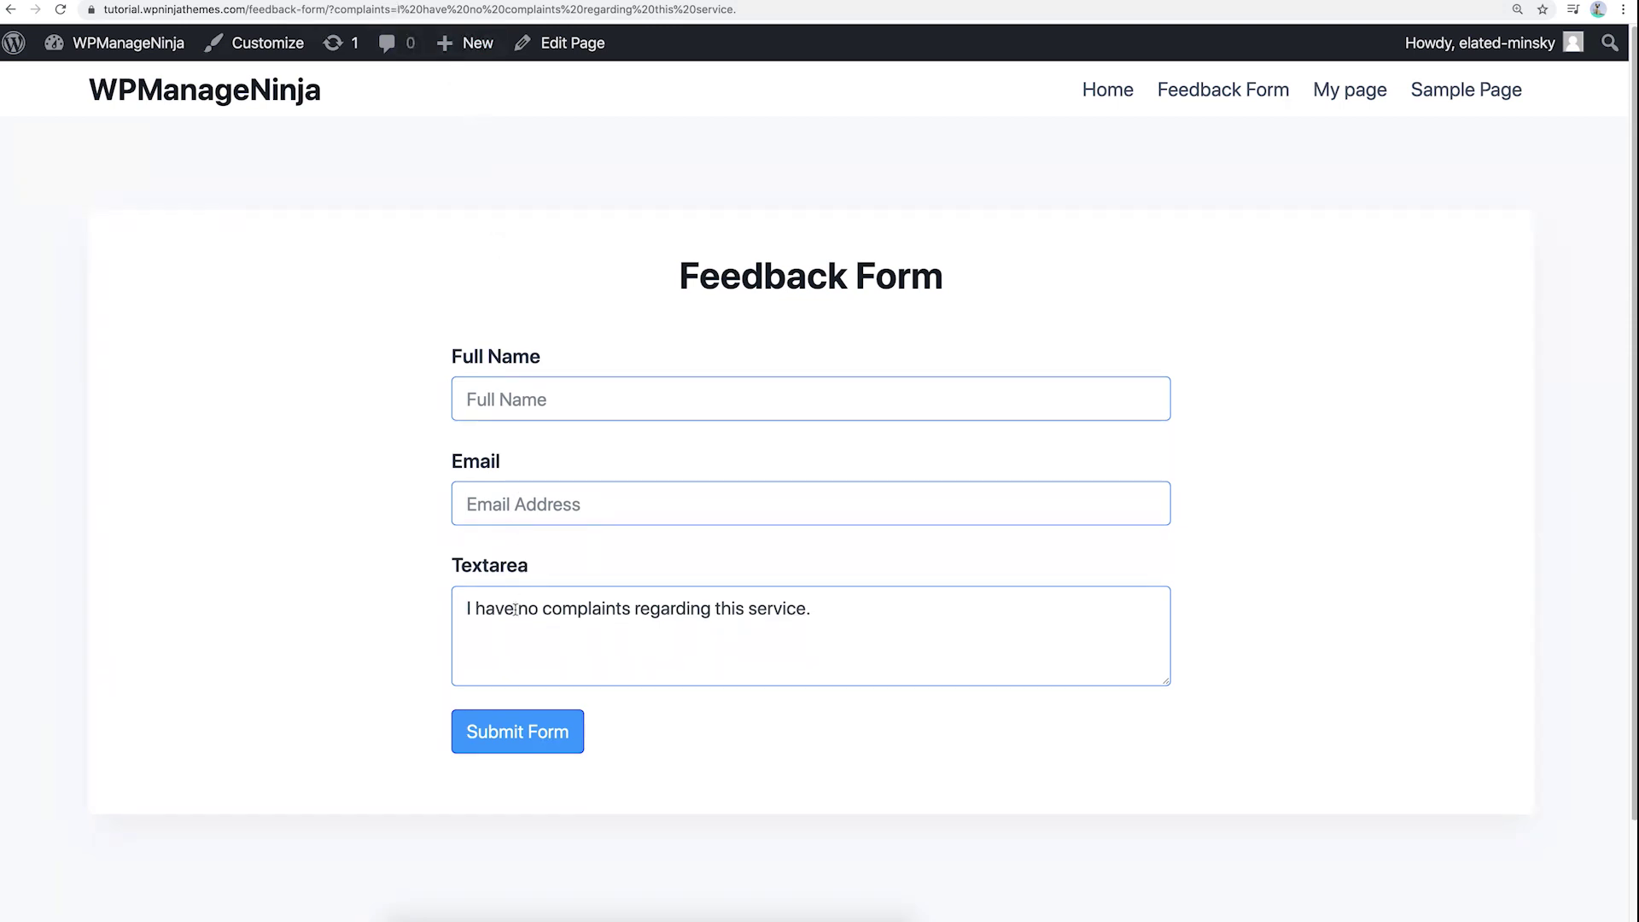
drag(467, 608, 799, 625)
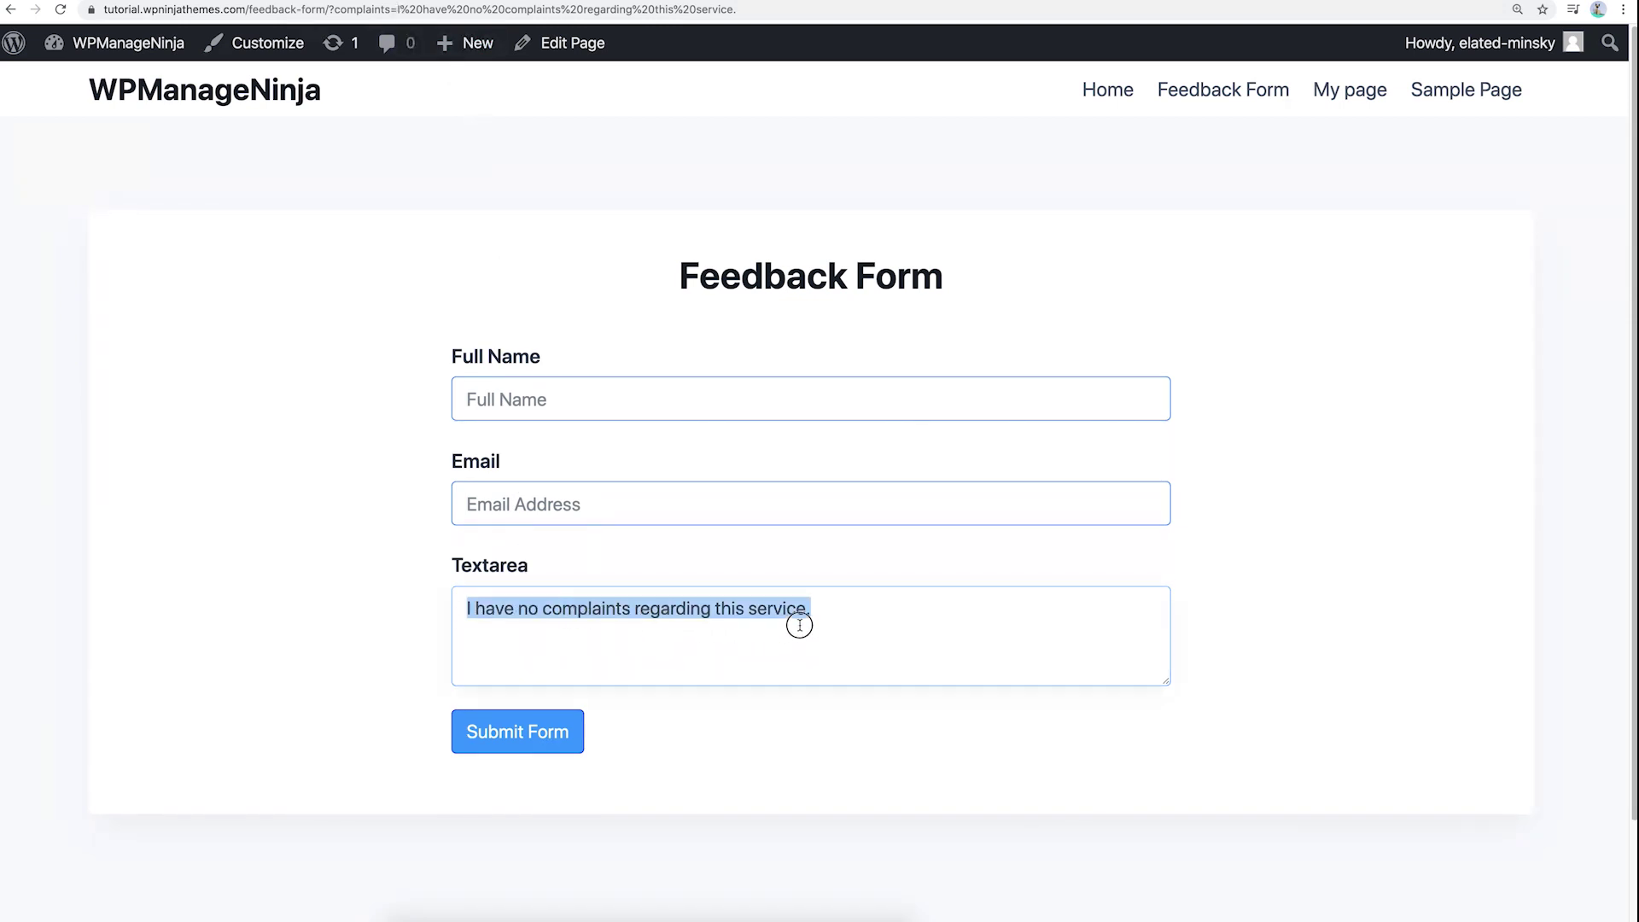
click(812, 622)
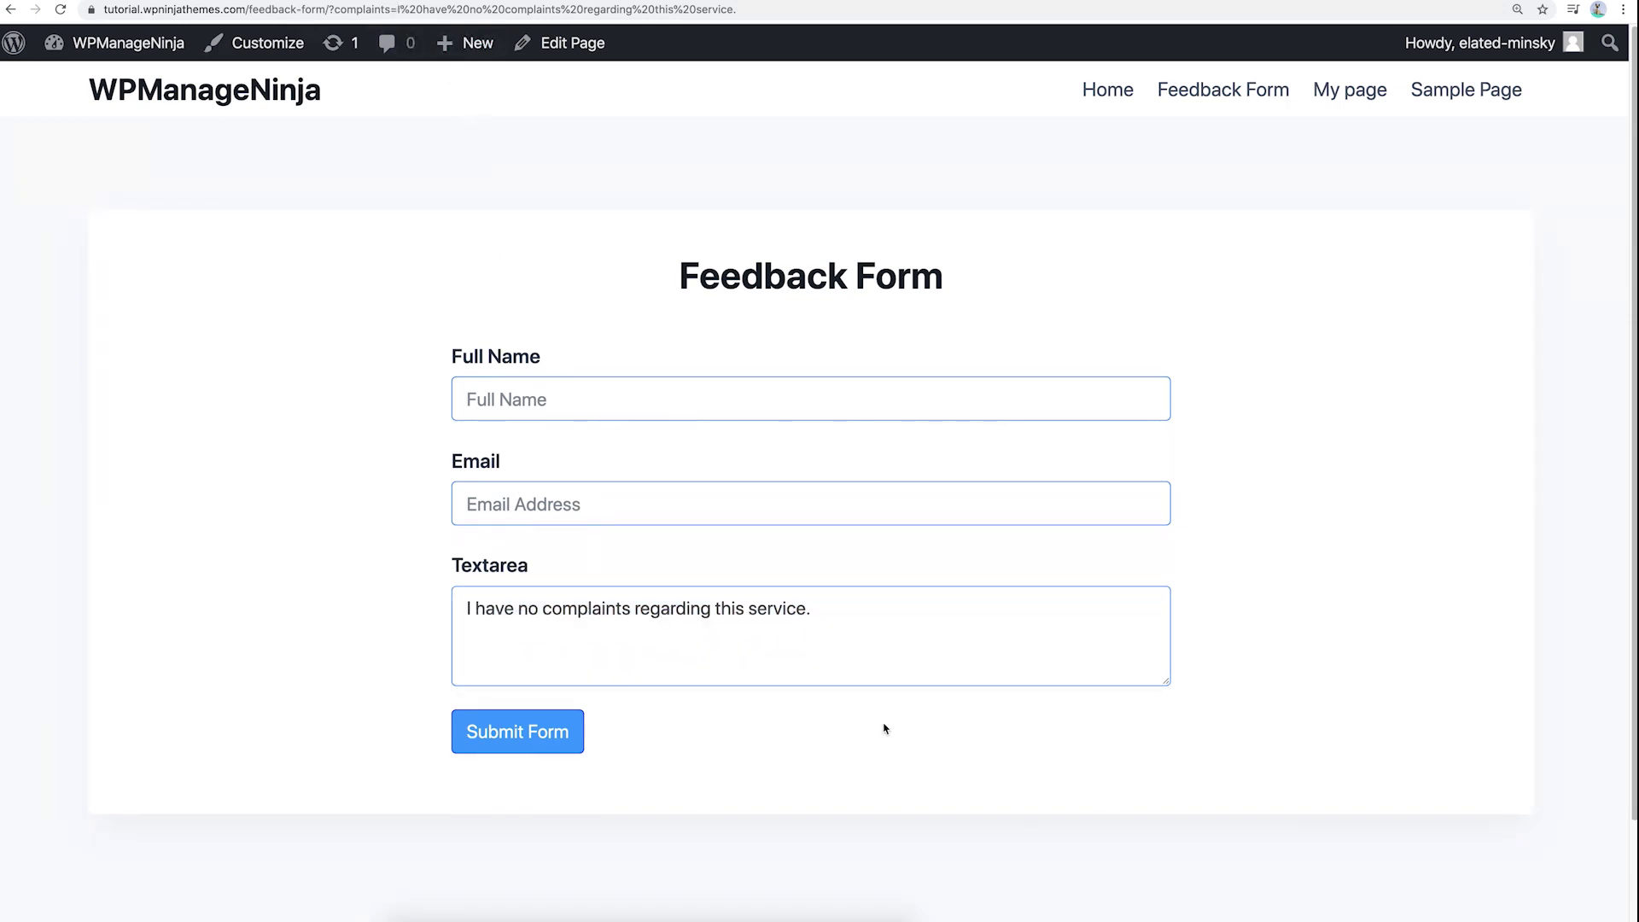
Copy the complaints URL and load it in a fresh tab via Paste and Go.
click(819, 10)
right_click(817, 7)
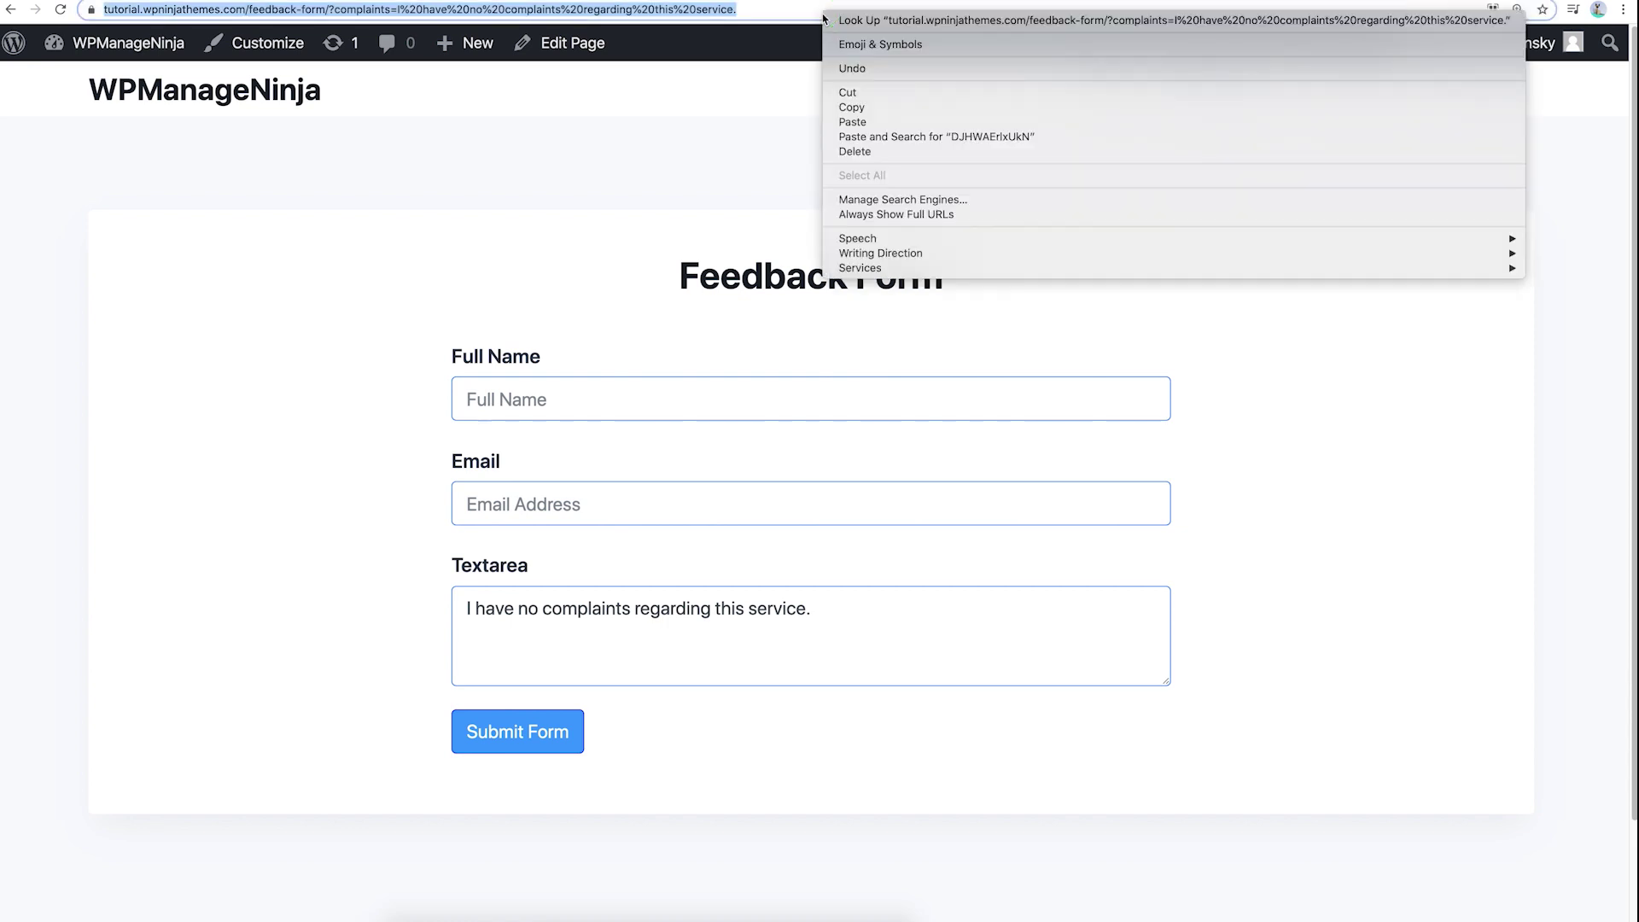
click(847, 118)
key(ctrl+t)
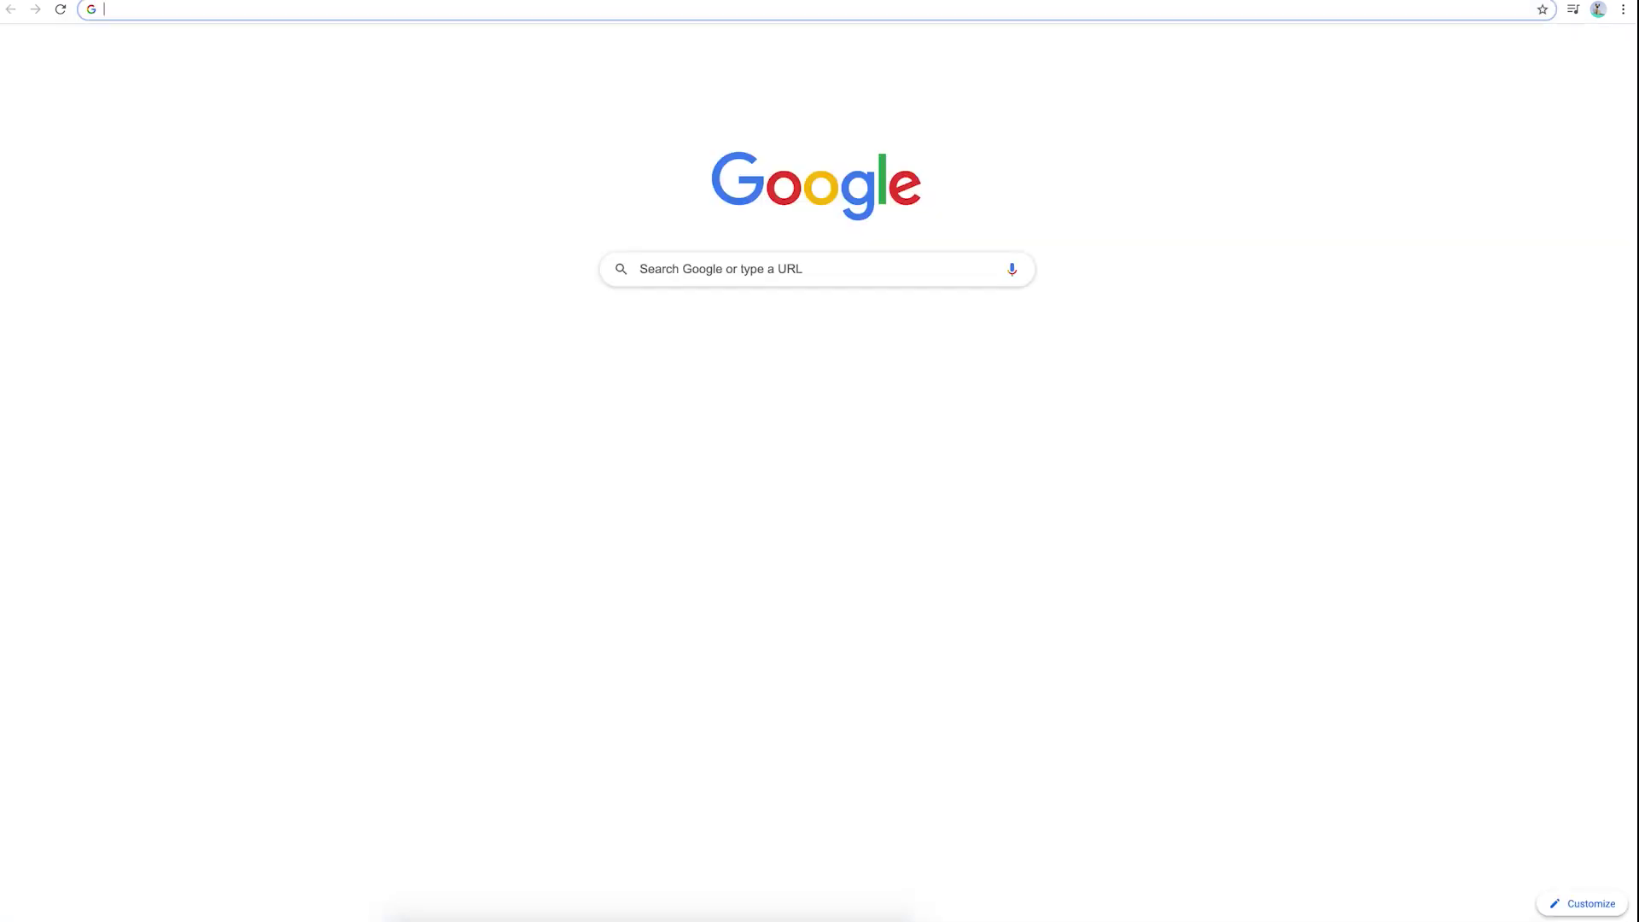
right_click(1322, 9)
click(1222, 107)
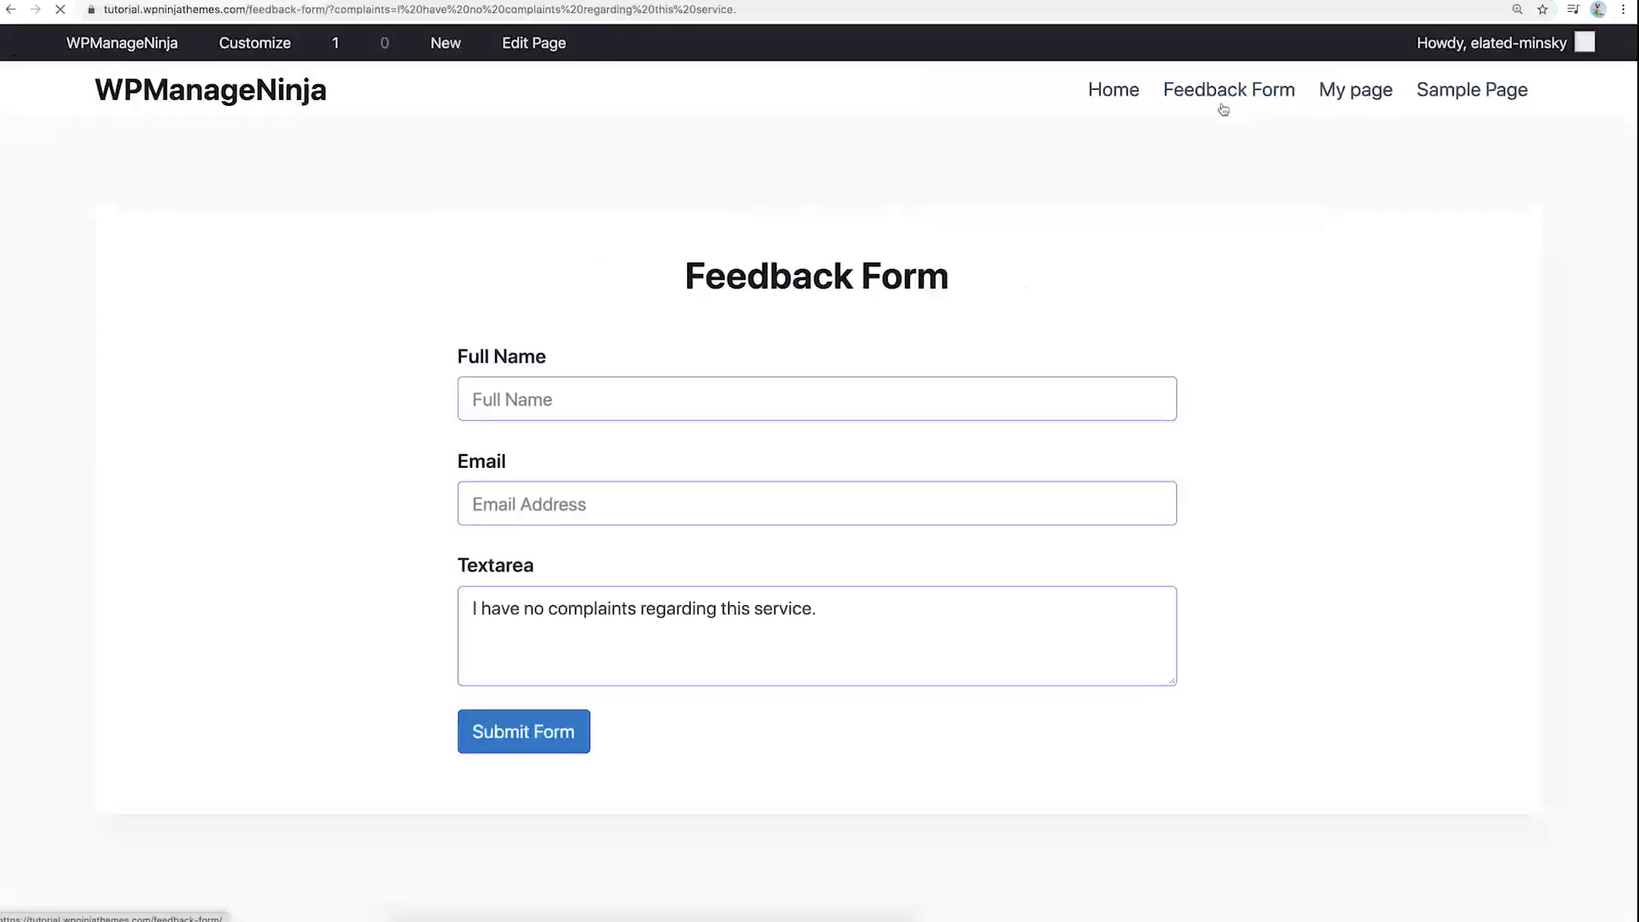
Extend the complaints text in the URL and reload so the longer text prefills the Textarea.
click(825, 610)
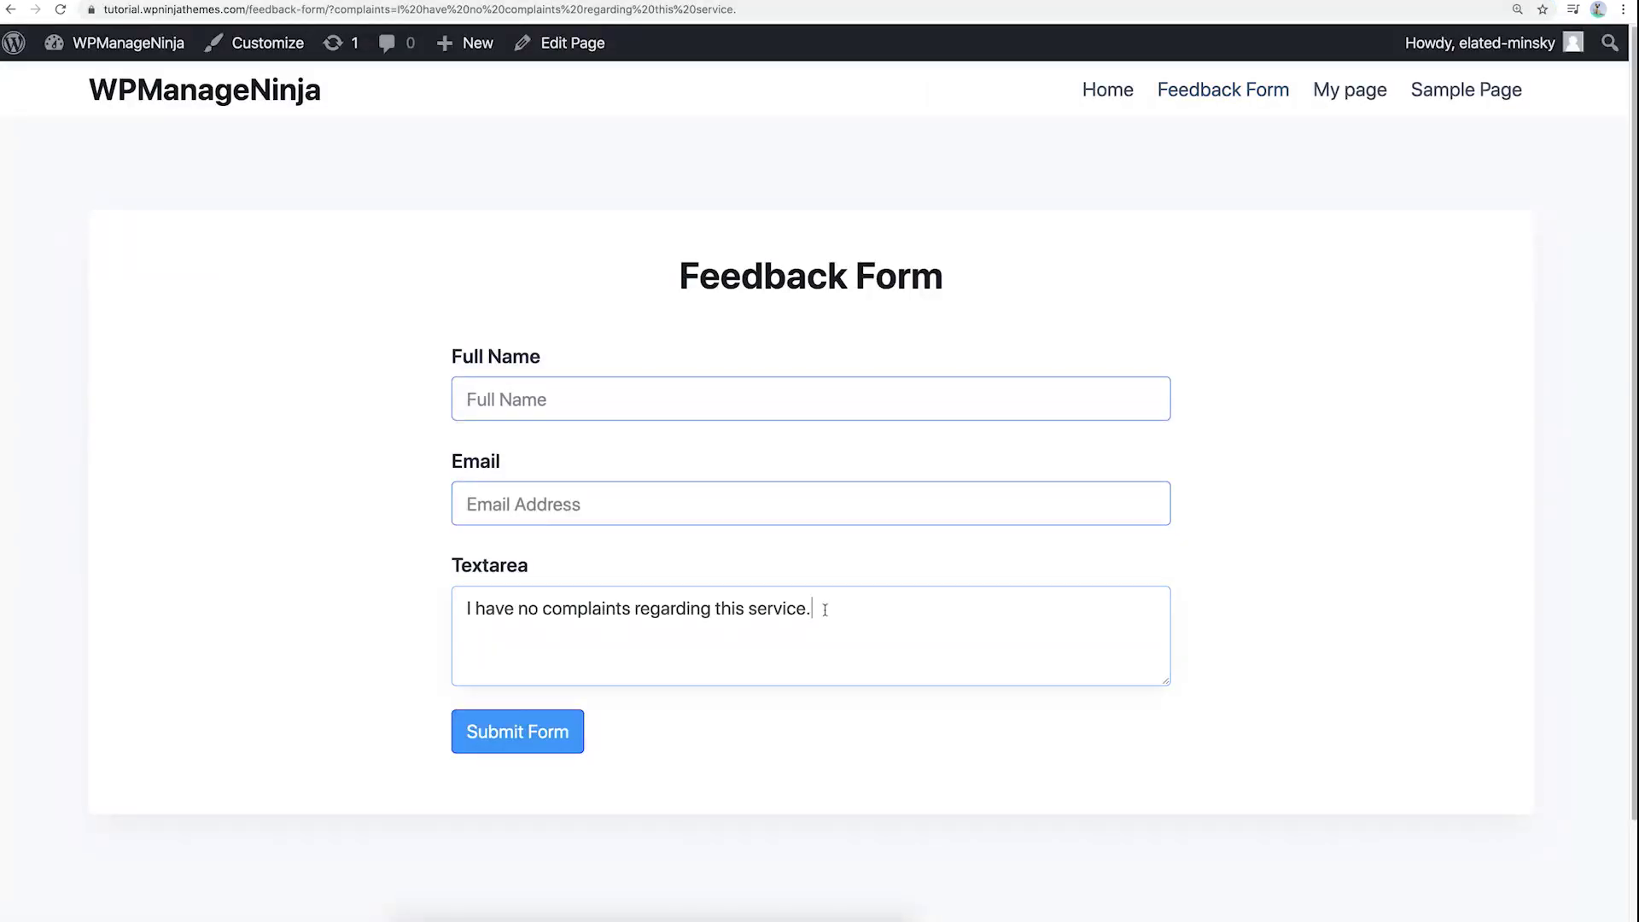
click(1184, 13)
text(I recommend this service to others.)
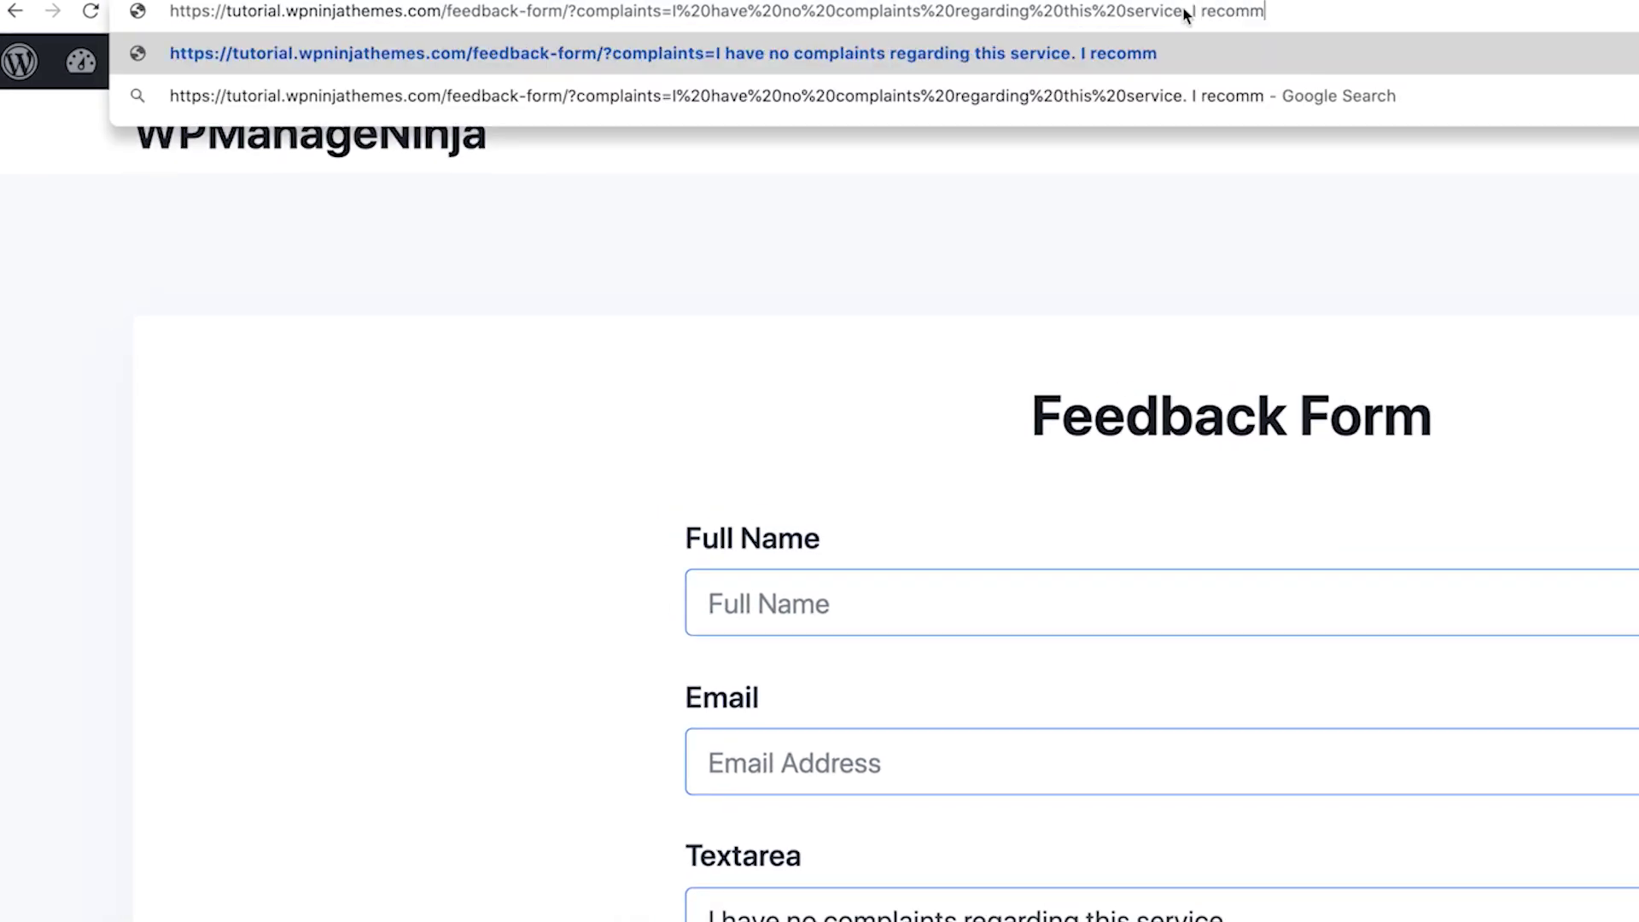
key(Return)
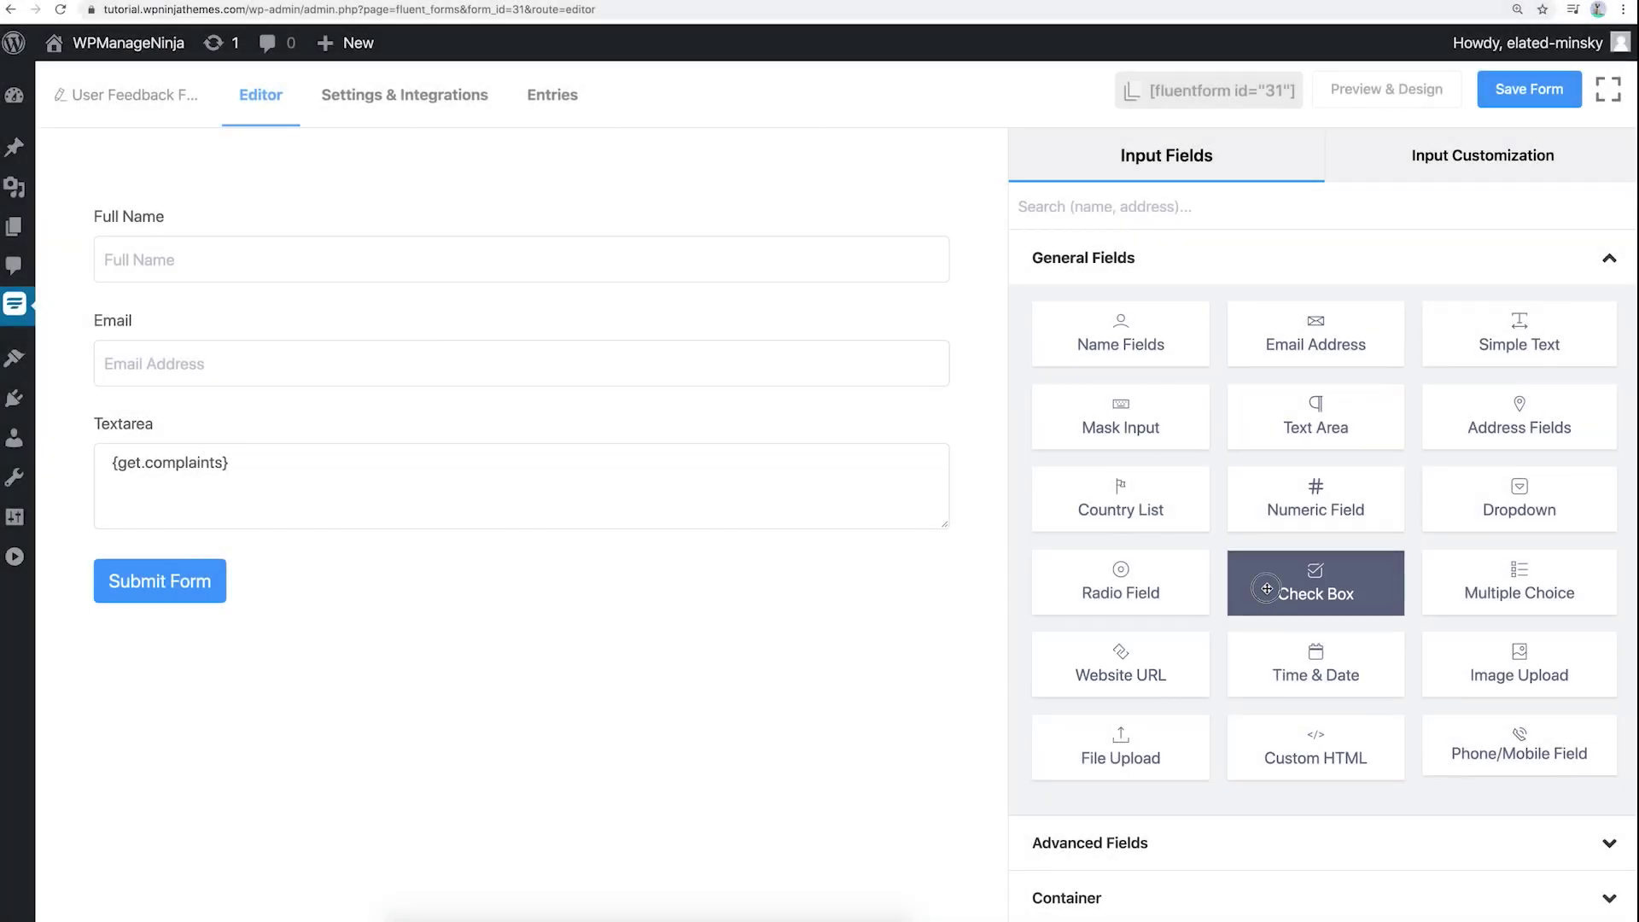
Add a checkbox field above the Textarea with its dynamic default set to {get.service}.
drag(1253, 609, 503, 461)
click(500, 473)
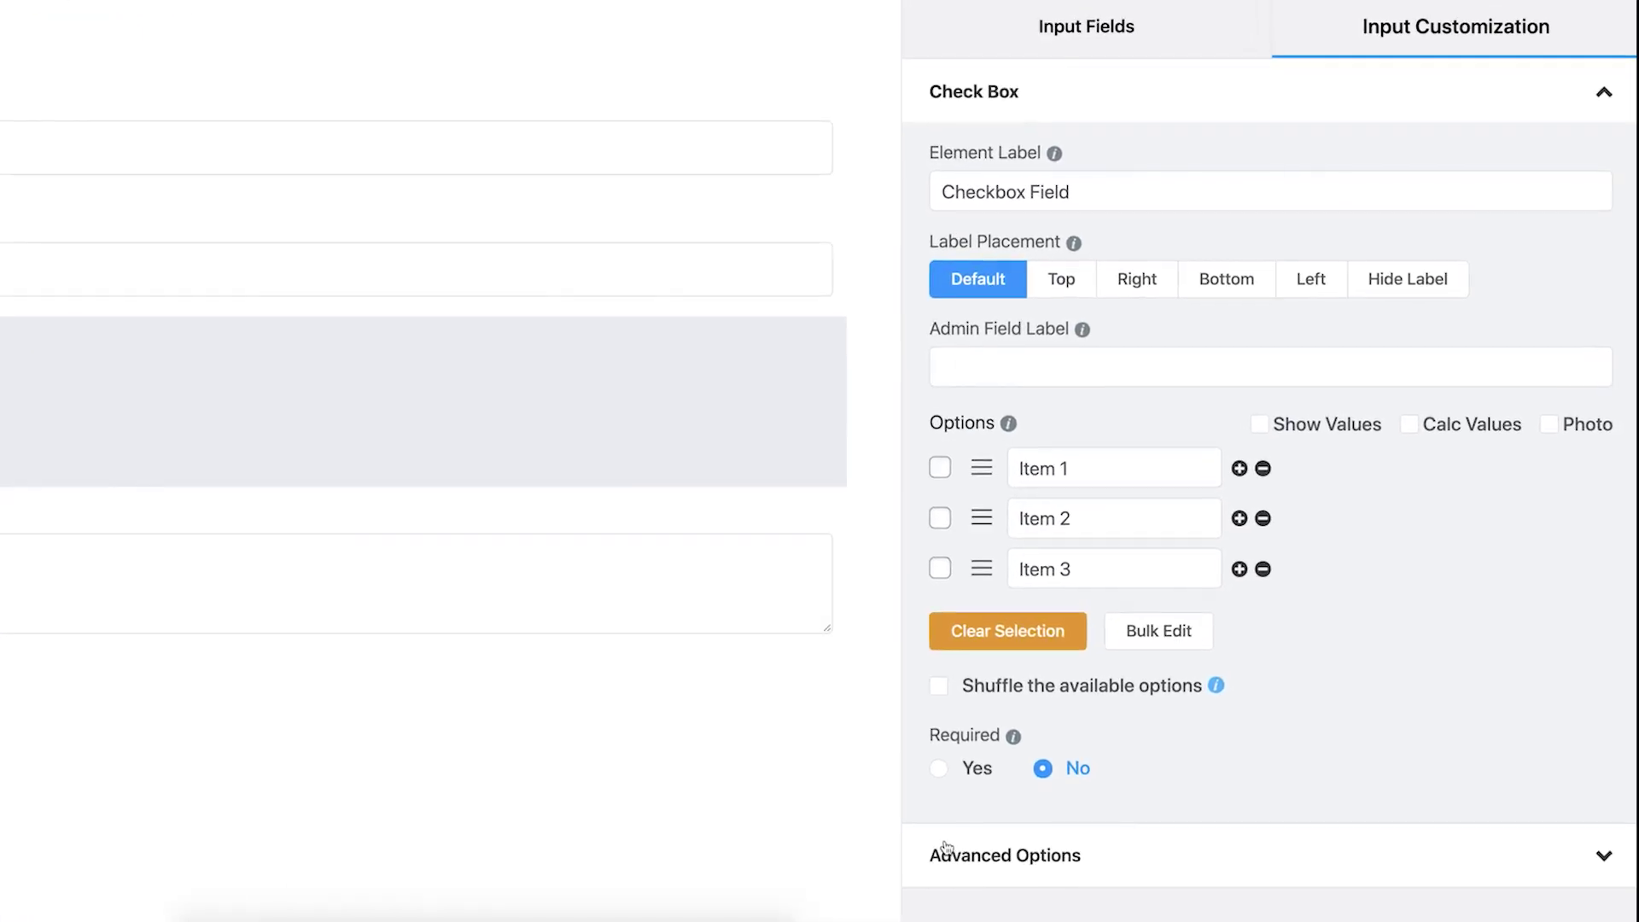
click(945, 851)
click(1015, 256)
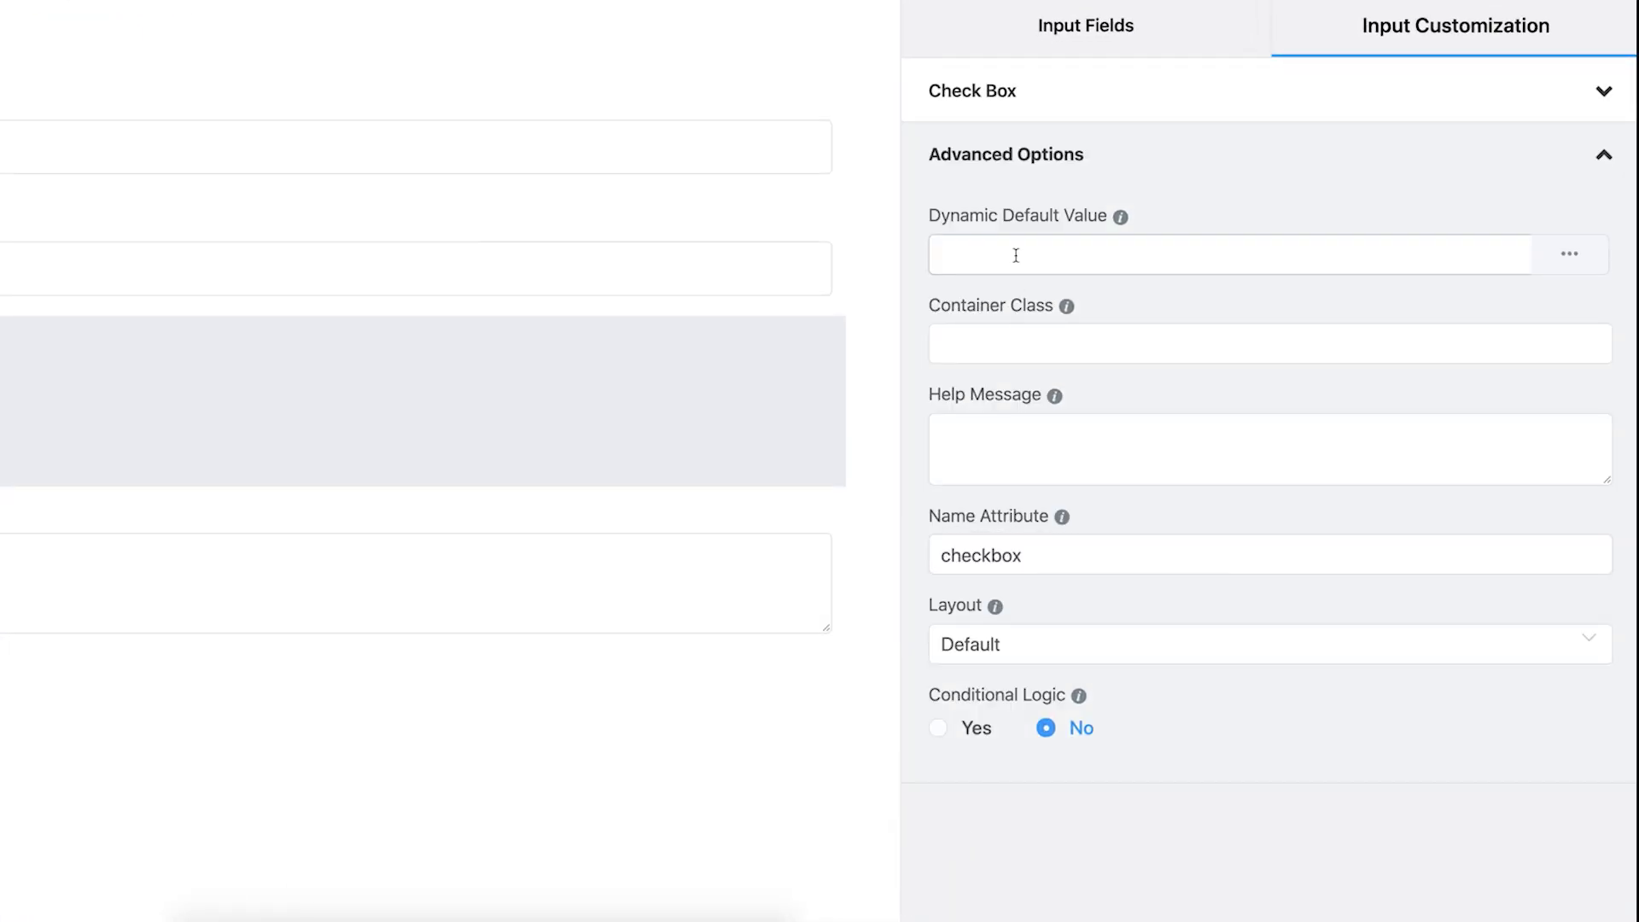
click(1554, 269)
click(1509, 333)
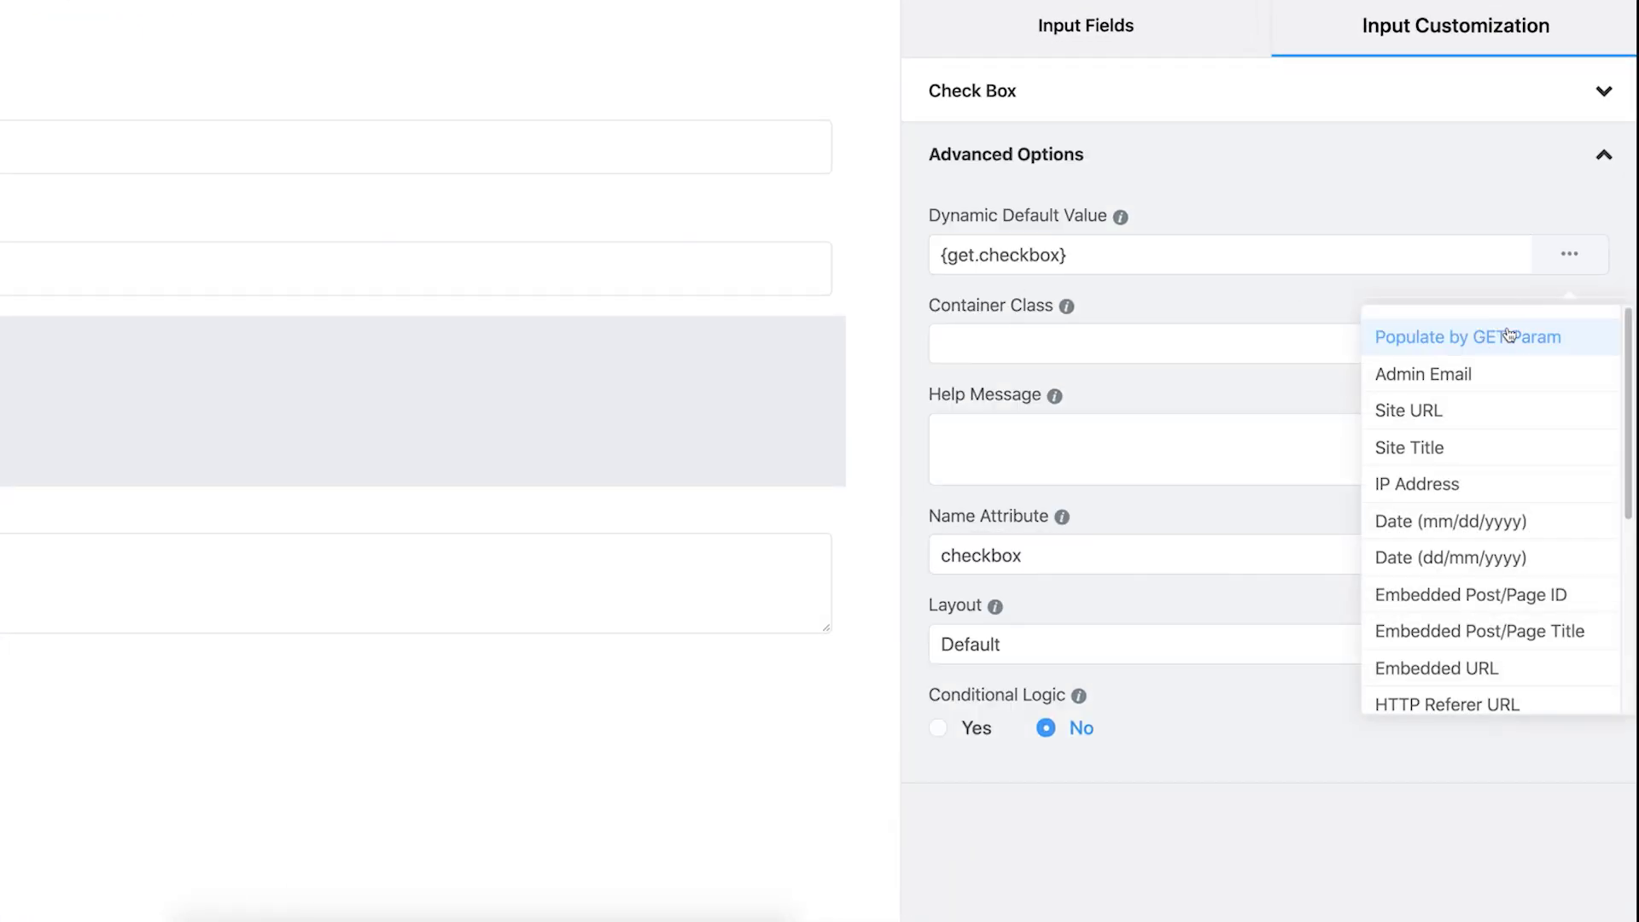
click(1008, 261)
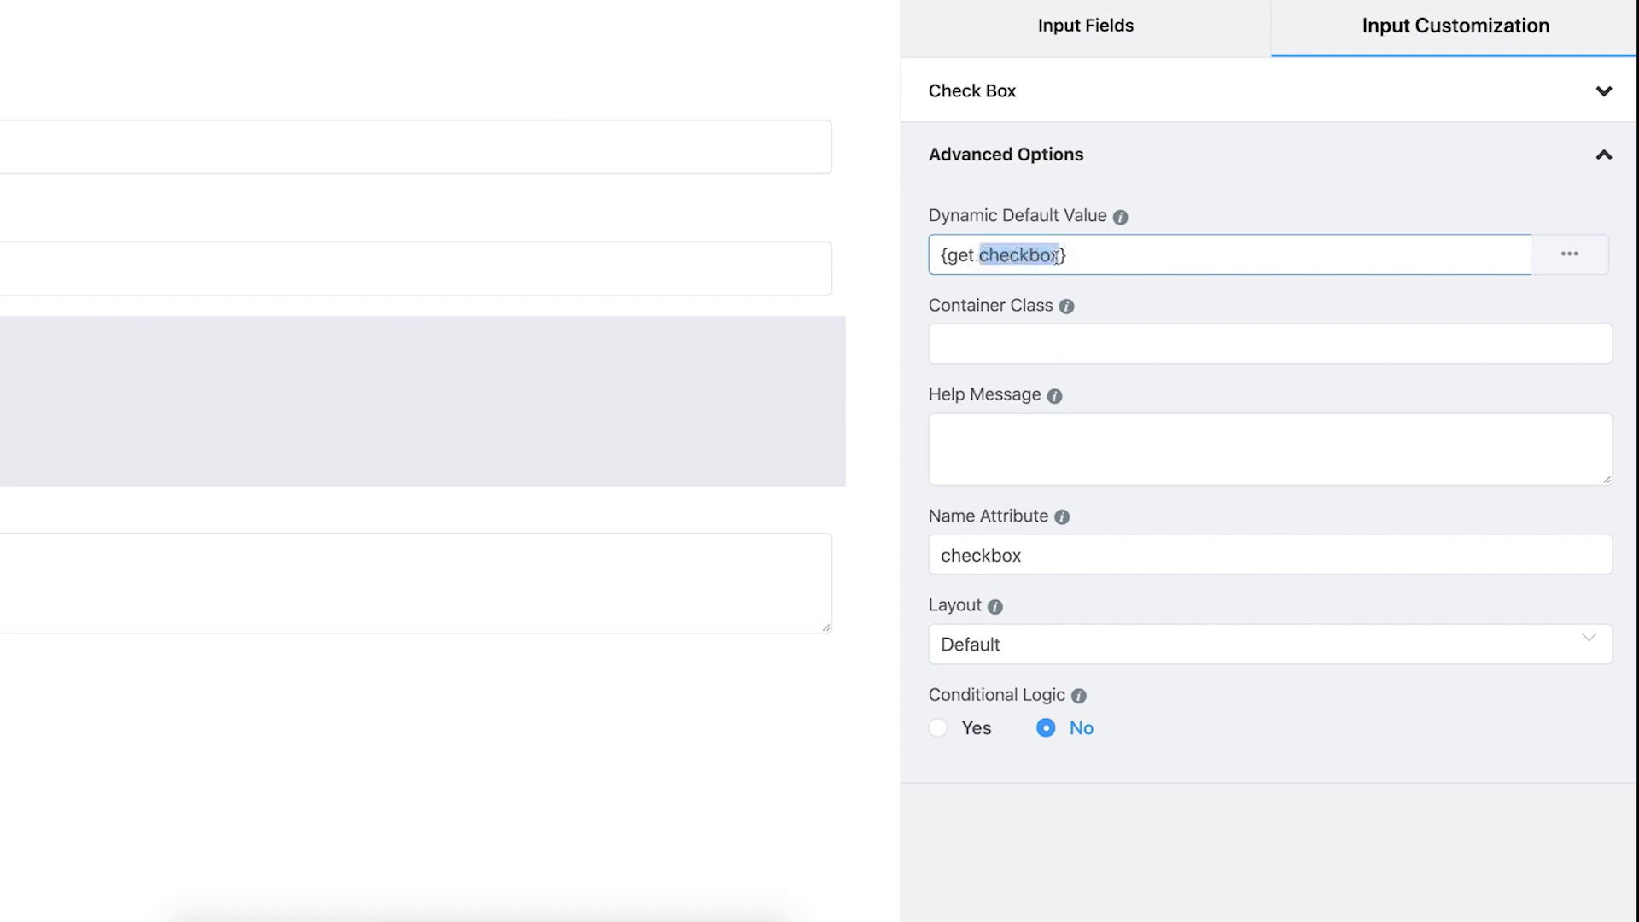
text(service)
Label the field Service with options Cyber Security, Cloud Computing and Device Management.
click(1576, 103)
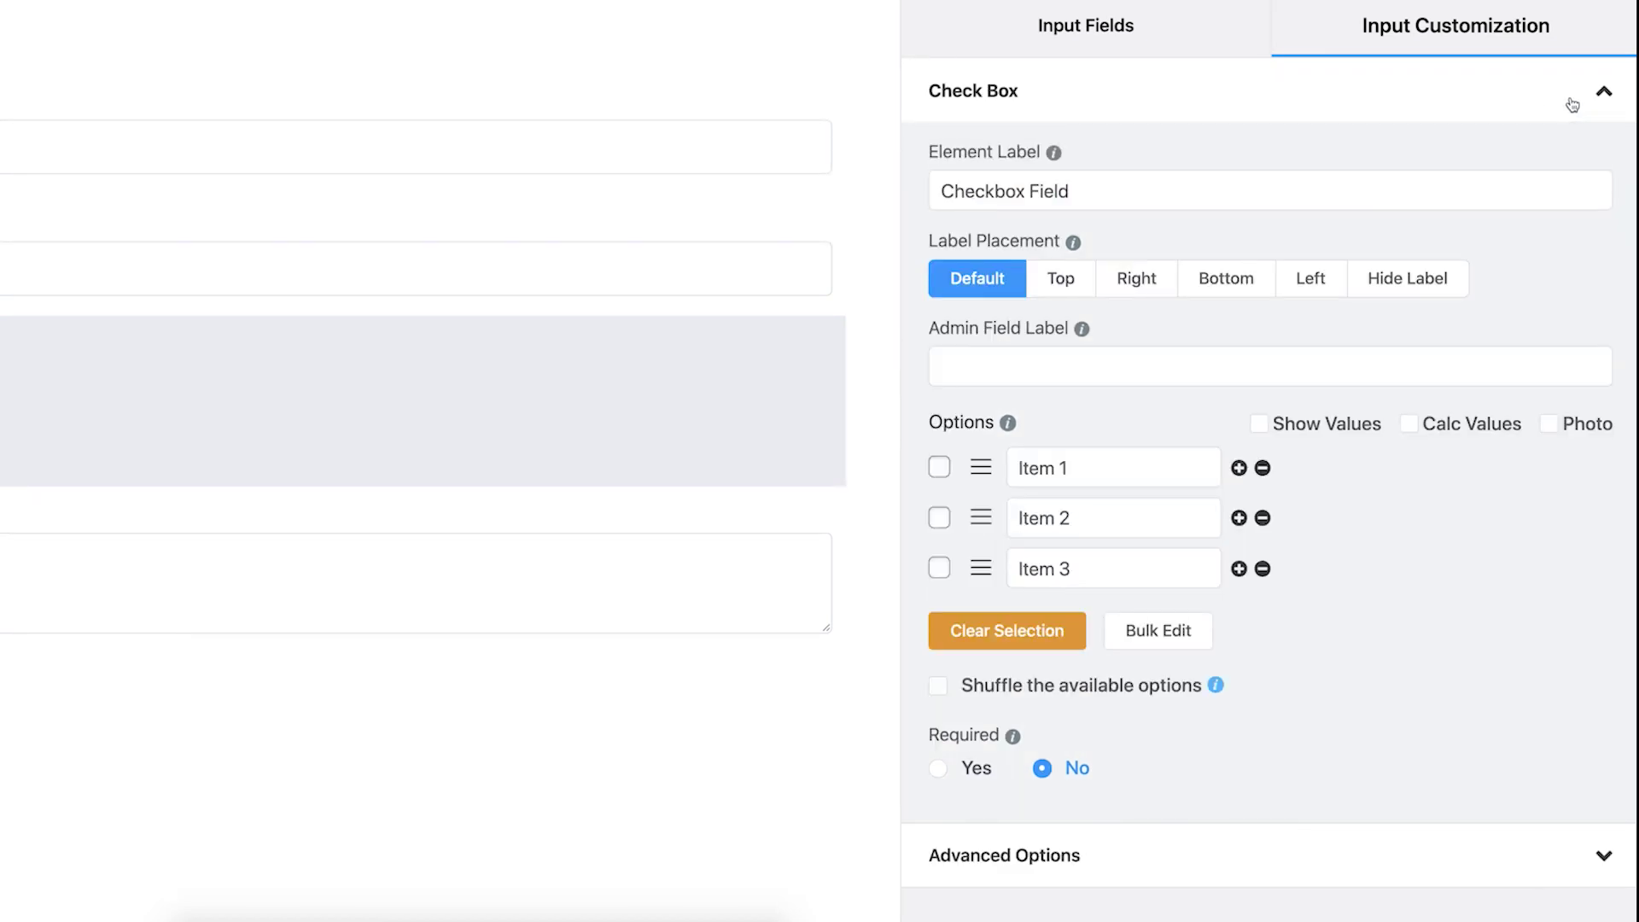
triple_click(1262, 194)
text(Service)
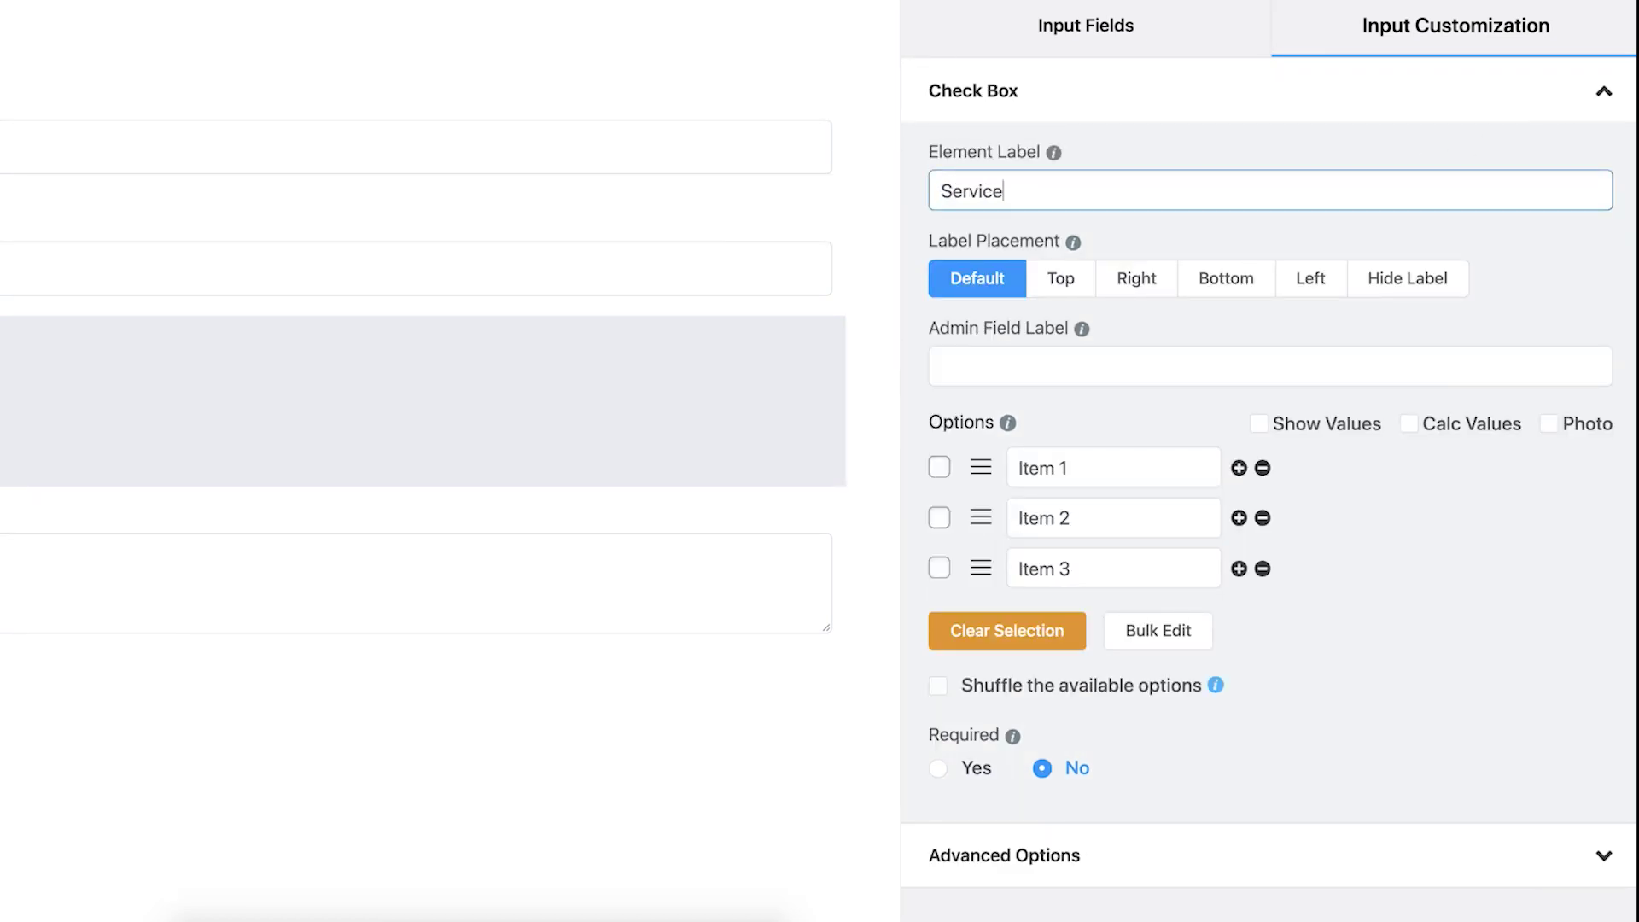
triple_click(1143, 468)
key(BackSpace)
text(Cyber Security)
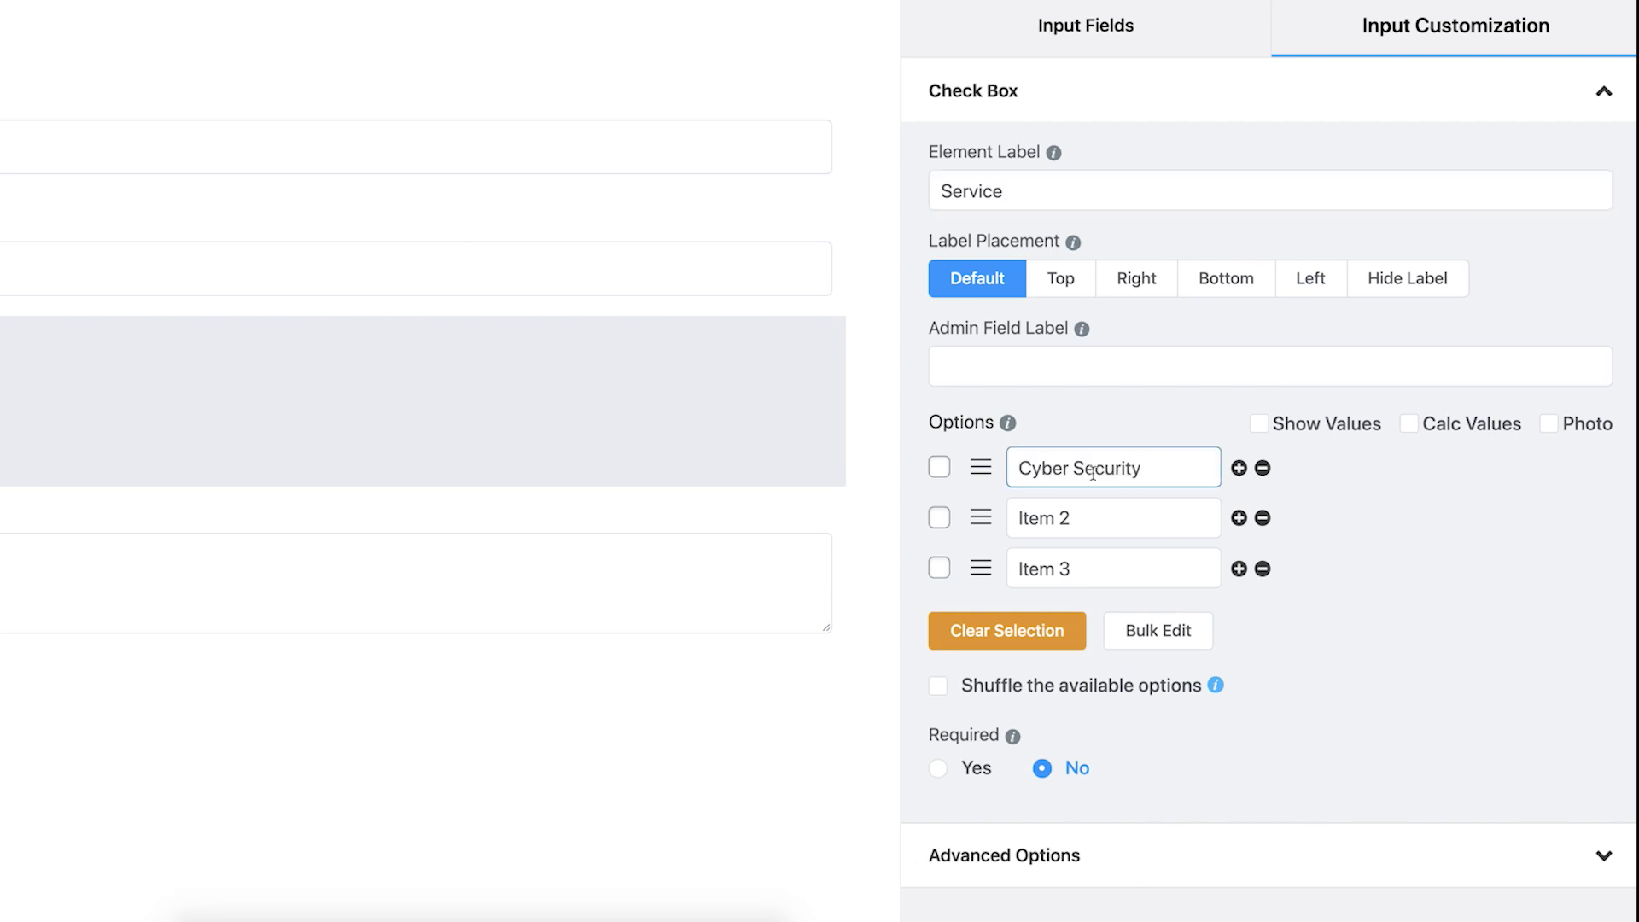
click(1102, 507)
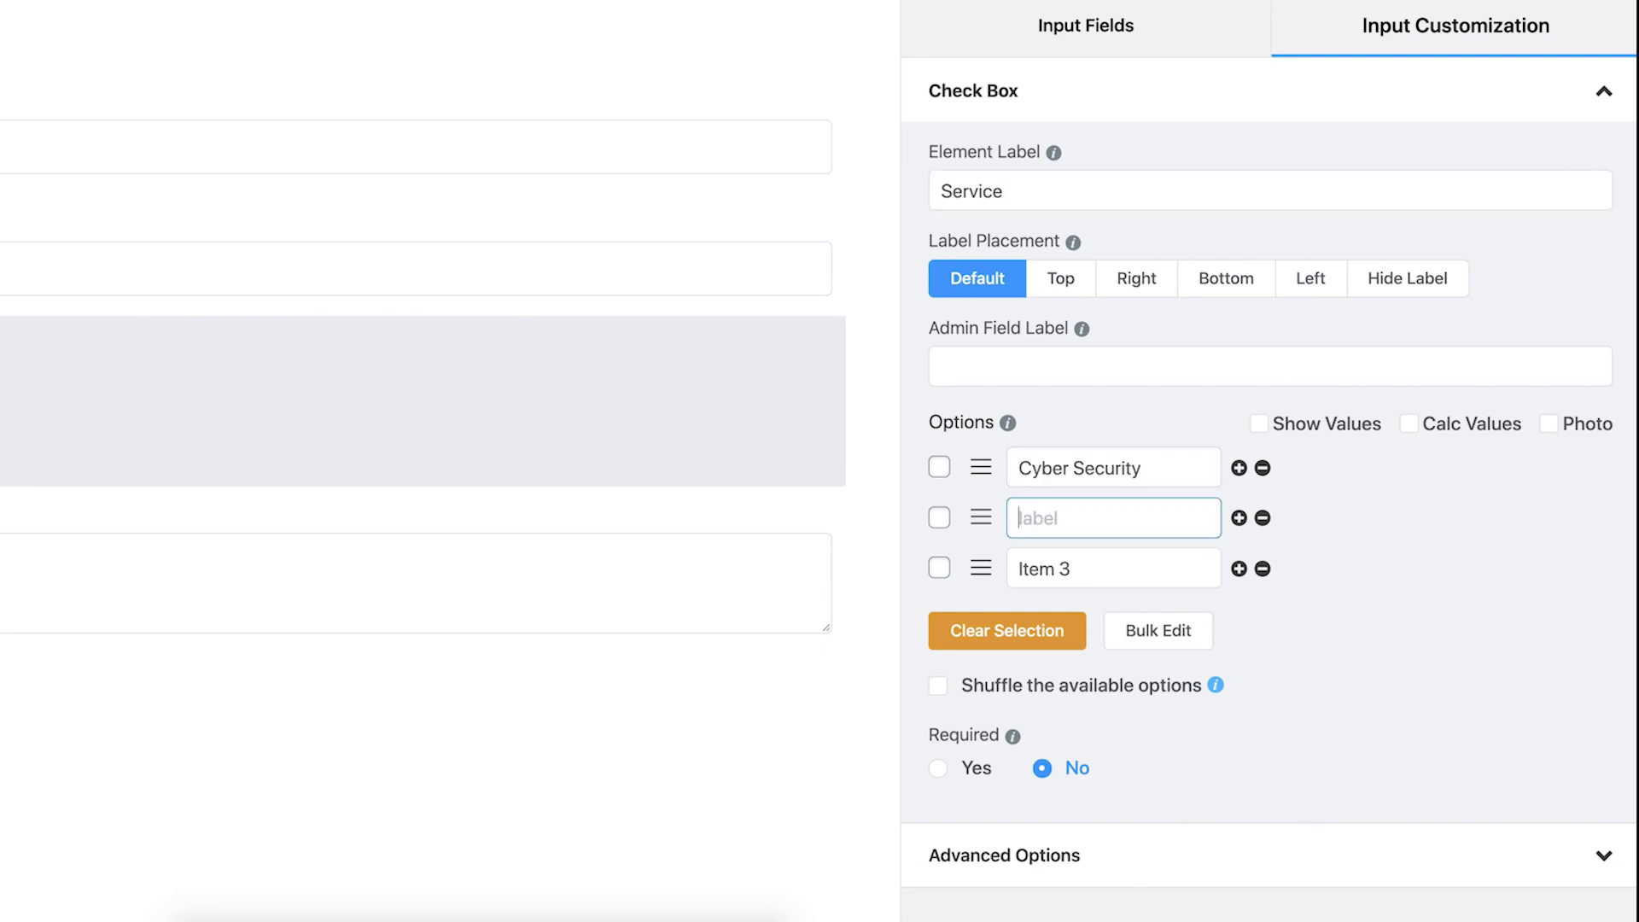
text(Cloud Computing)
triple_click(1080, 577)
text(Device Management)
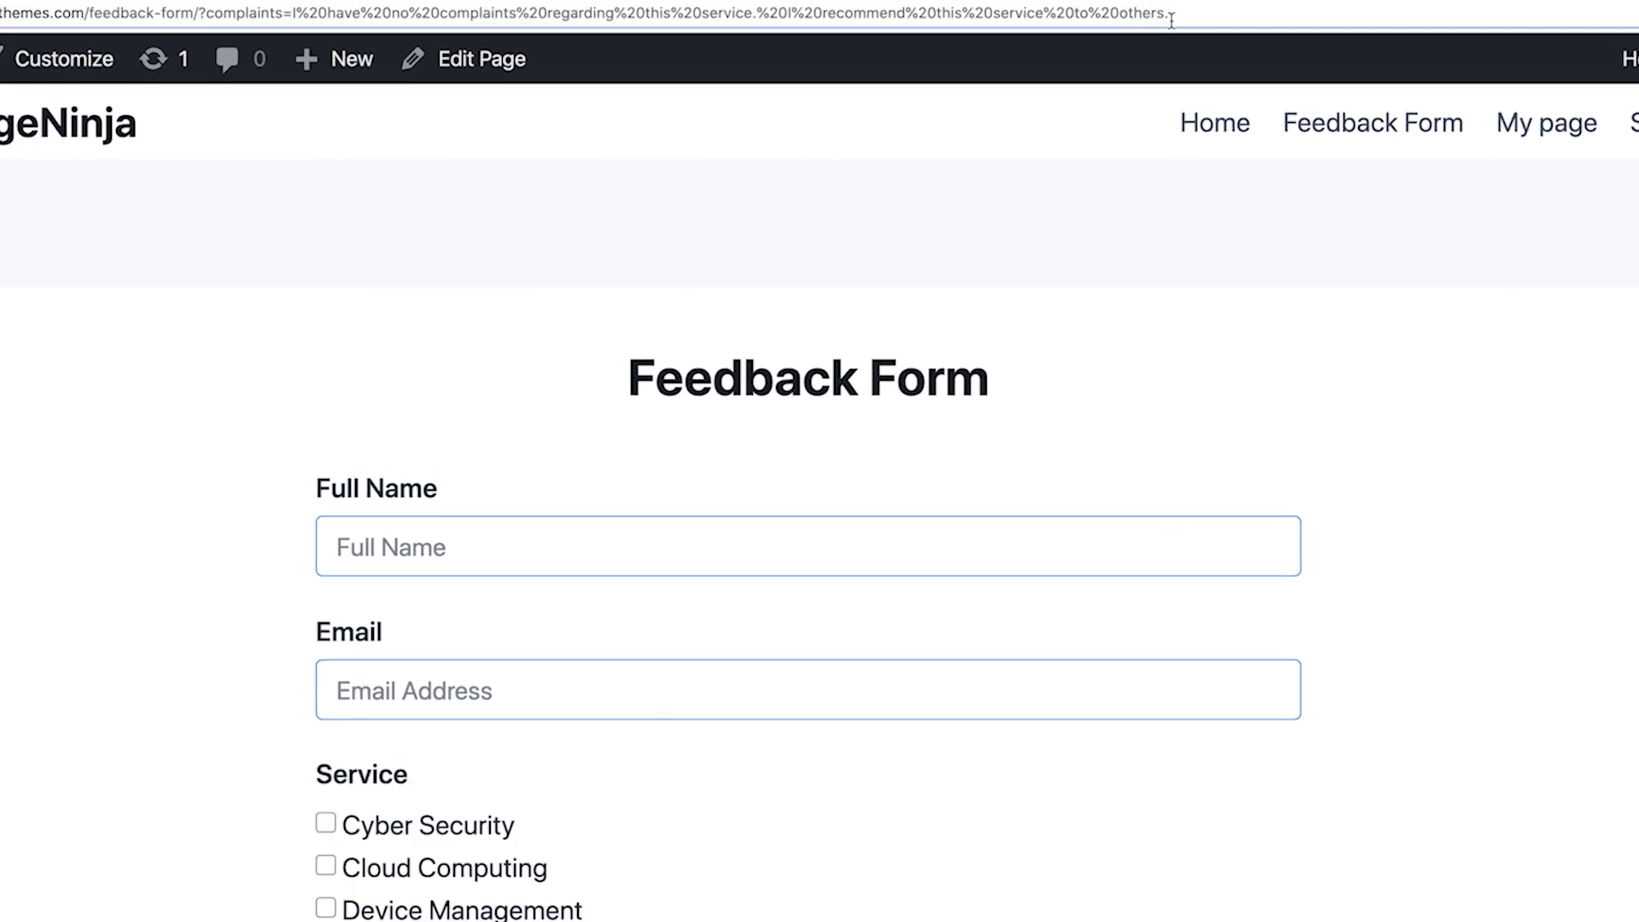
text(&ser)
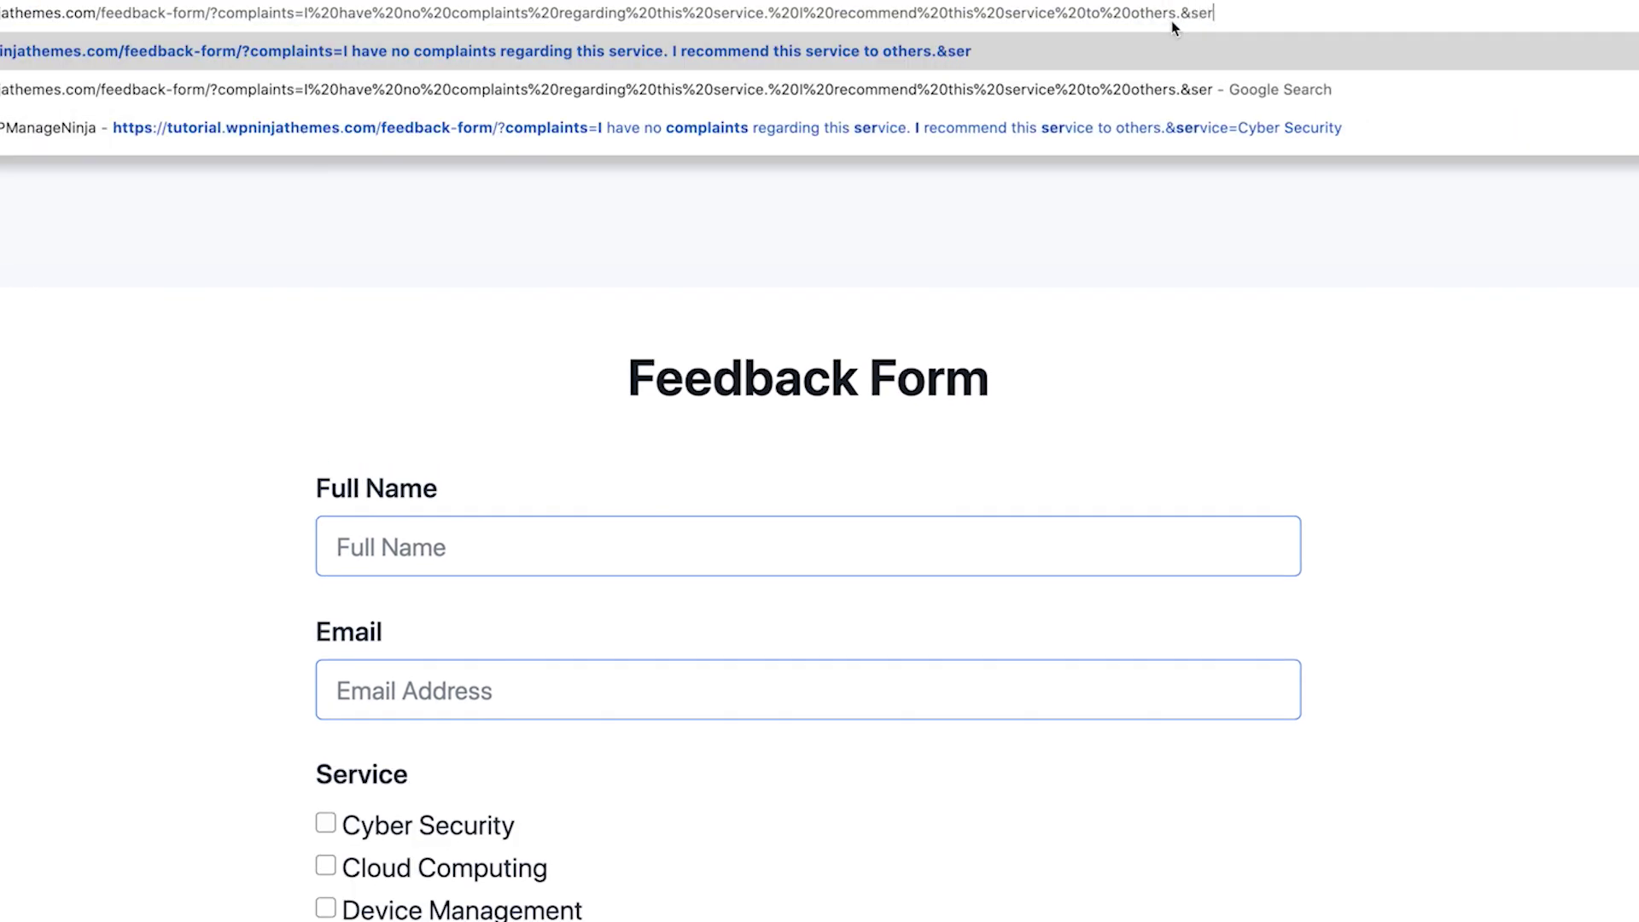
text(vice=)
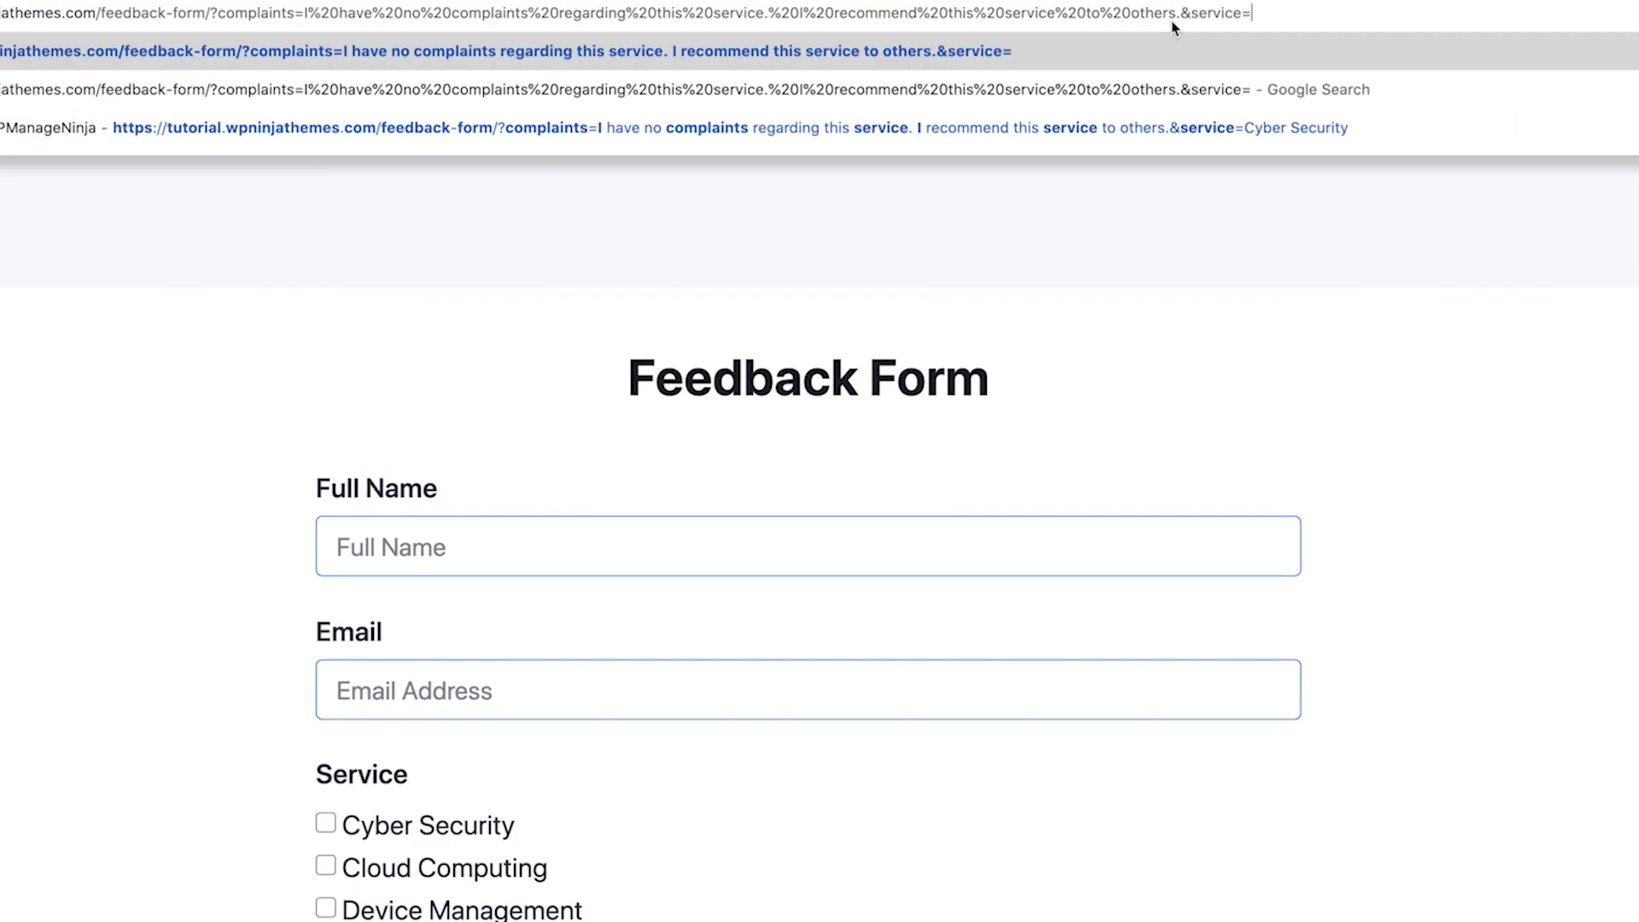
text(Cyber Security)
Load the form with &service=Cyber Security, then Cyber Security,Cloud Computing, so both arrive checked.
key(Return)
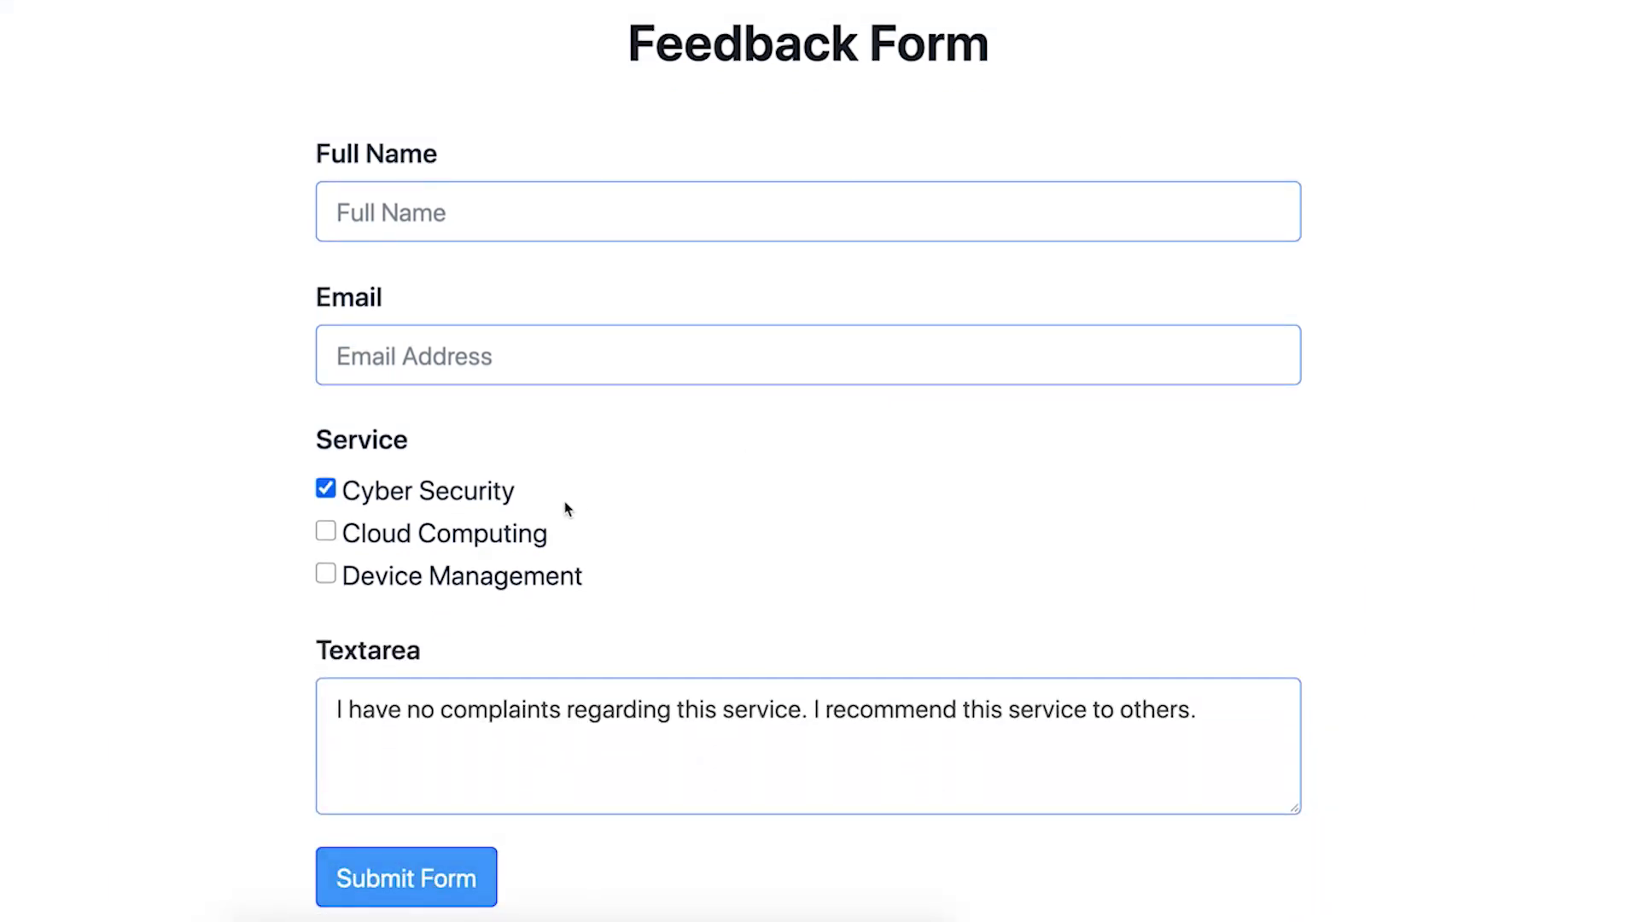
drag(515, 490, 329, 490)
scroll(717, 551, up, 1)
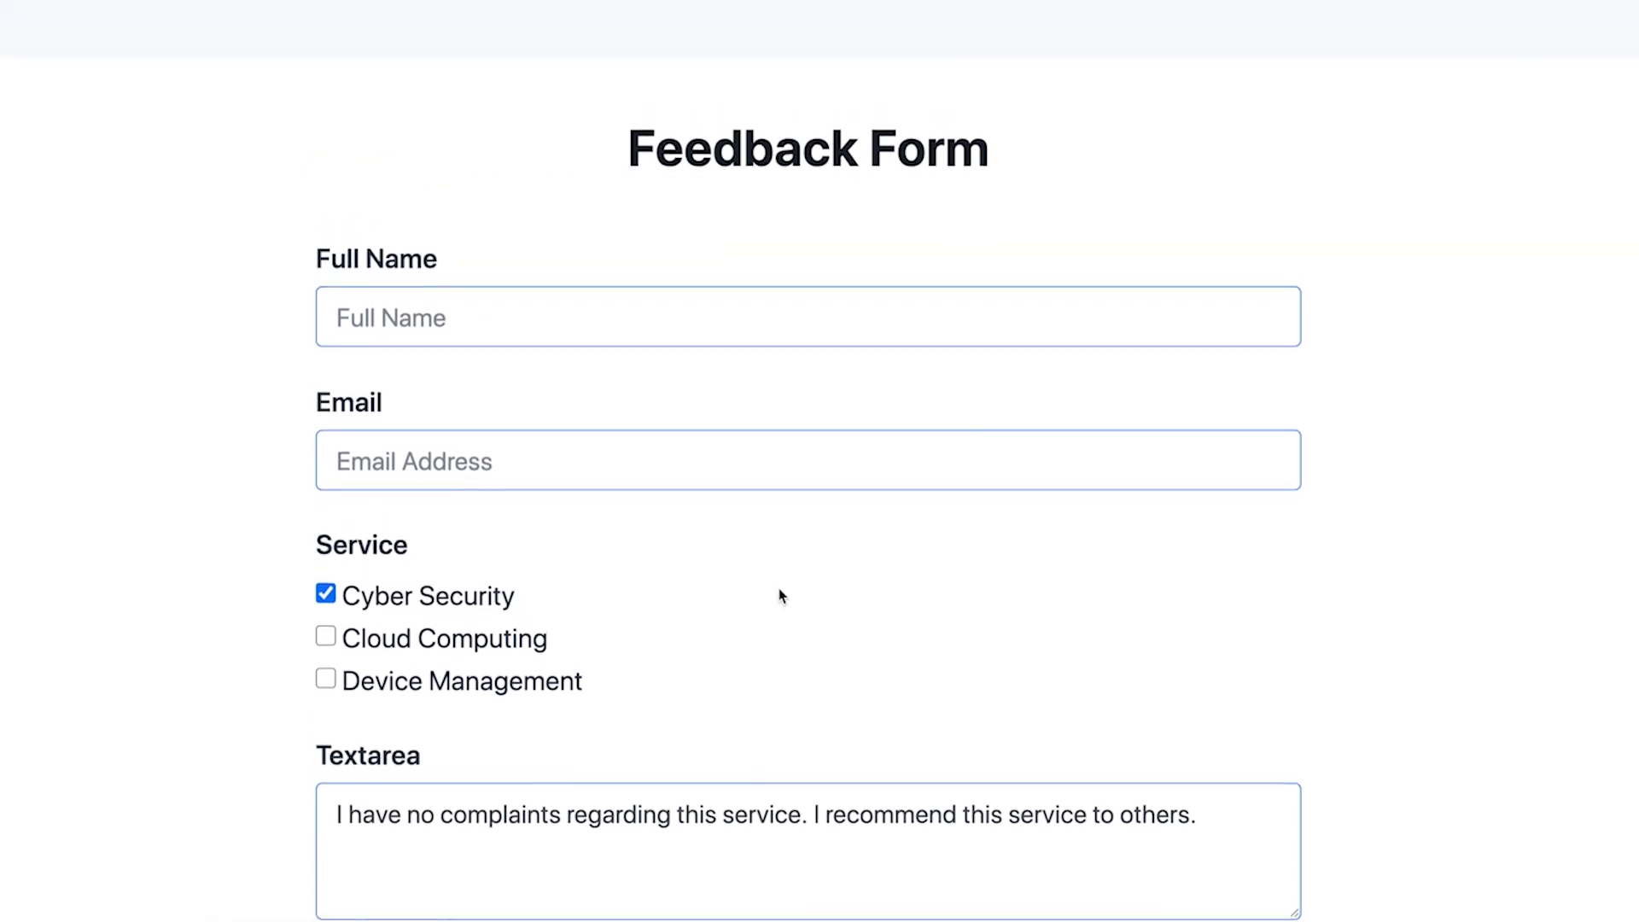
scroll(1075, 422, up, 3)
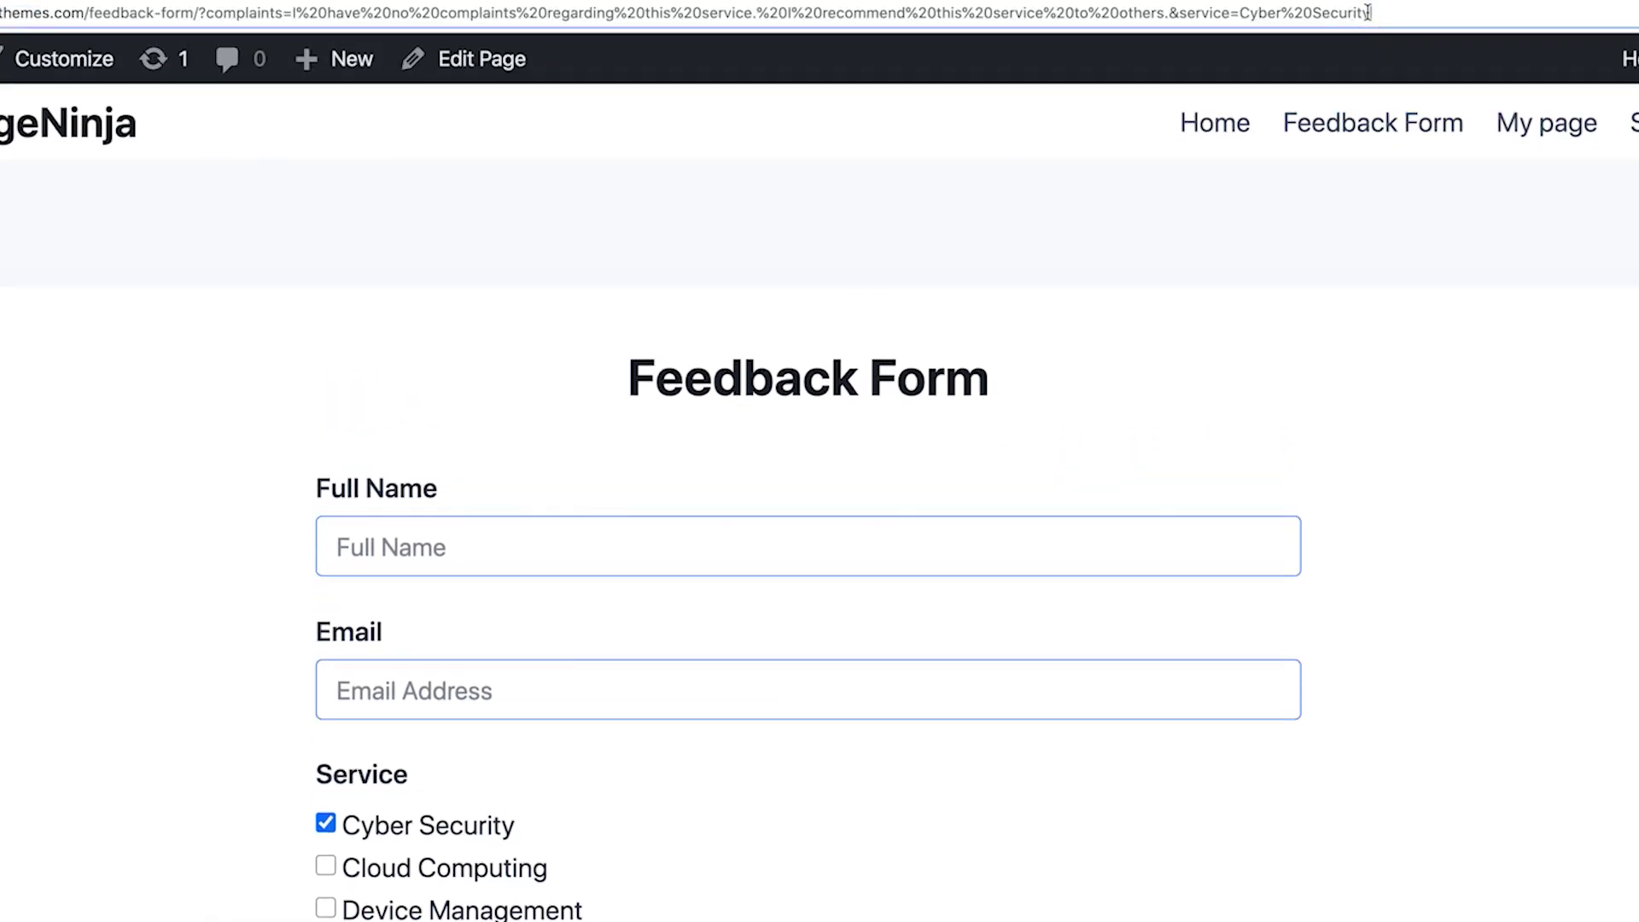
text(,Cloud Computing)
key(Return)
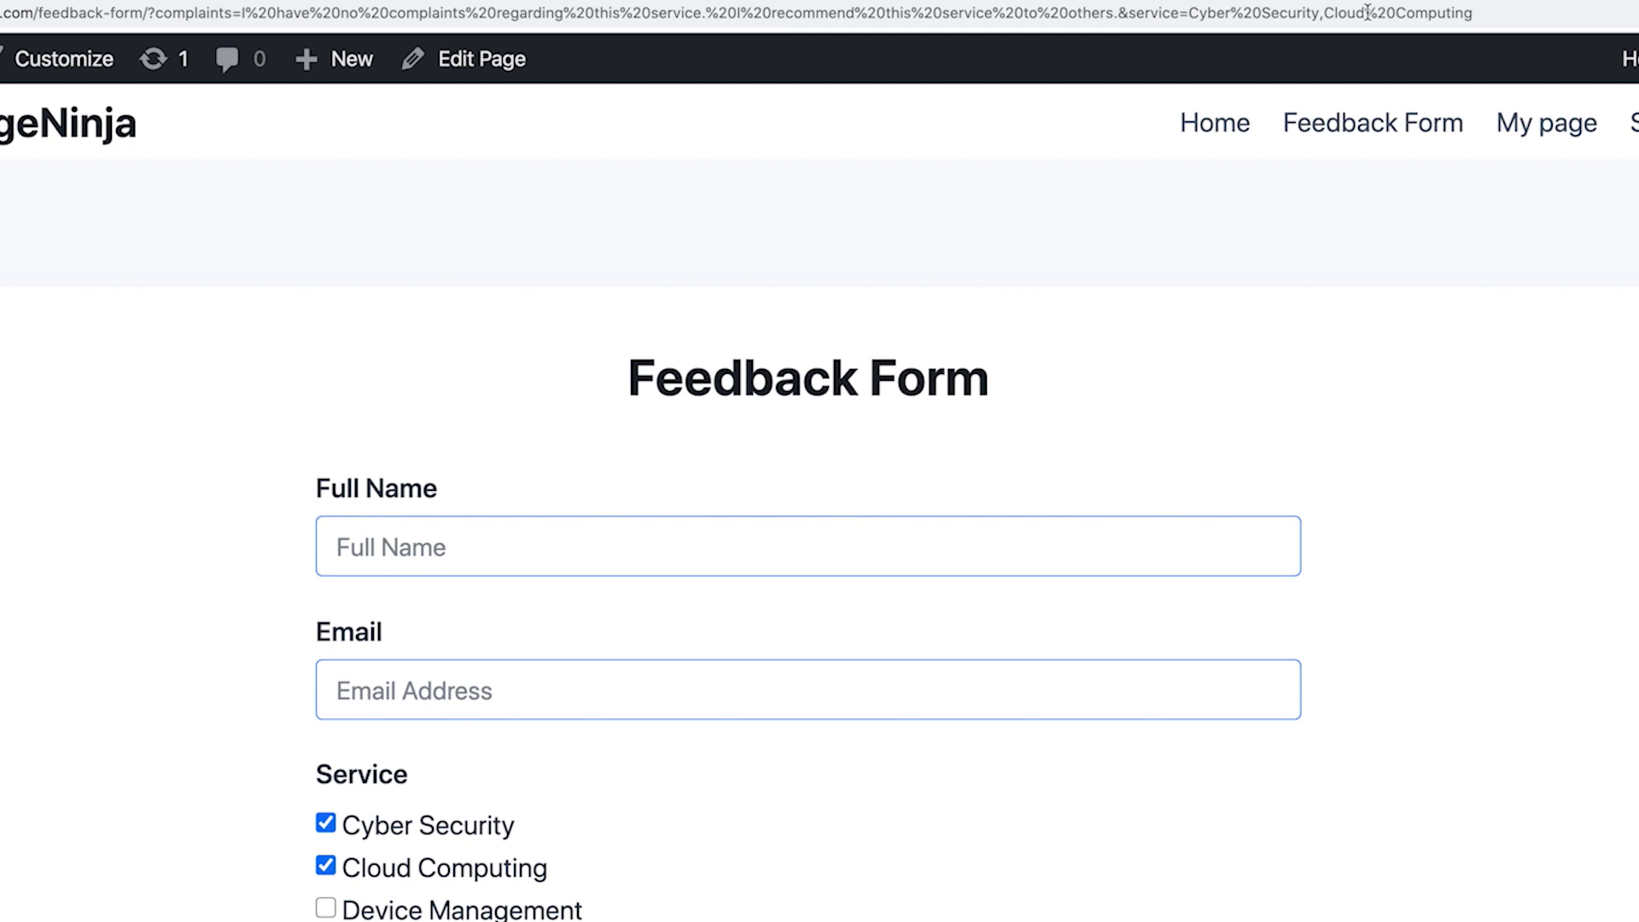
scroll(1180, 233, down, 3)
scroll(1179, 233, down, 3)
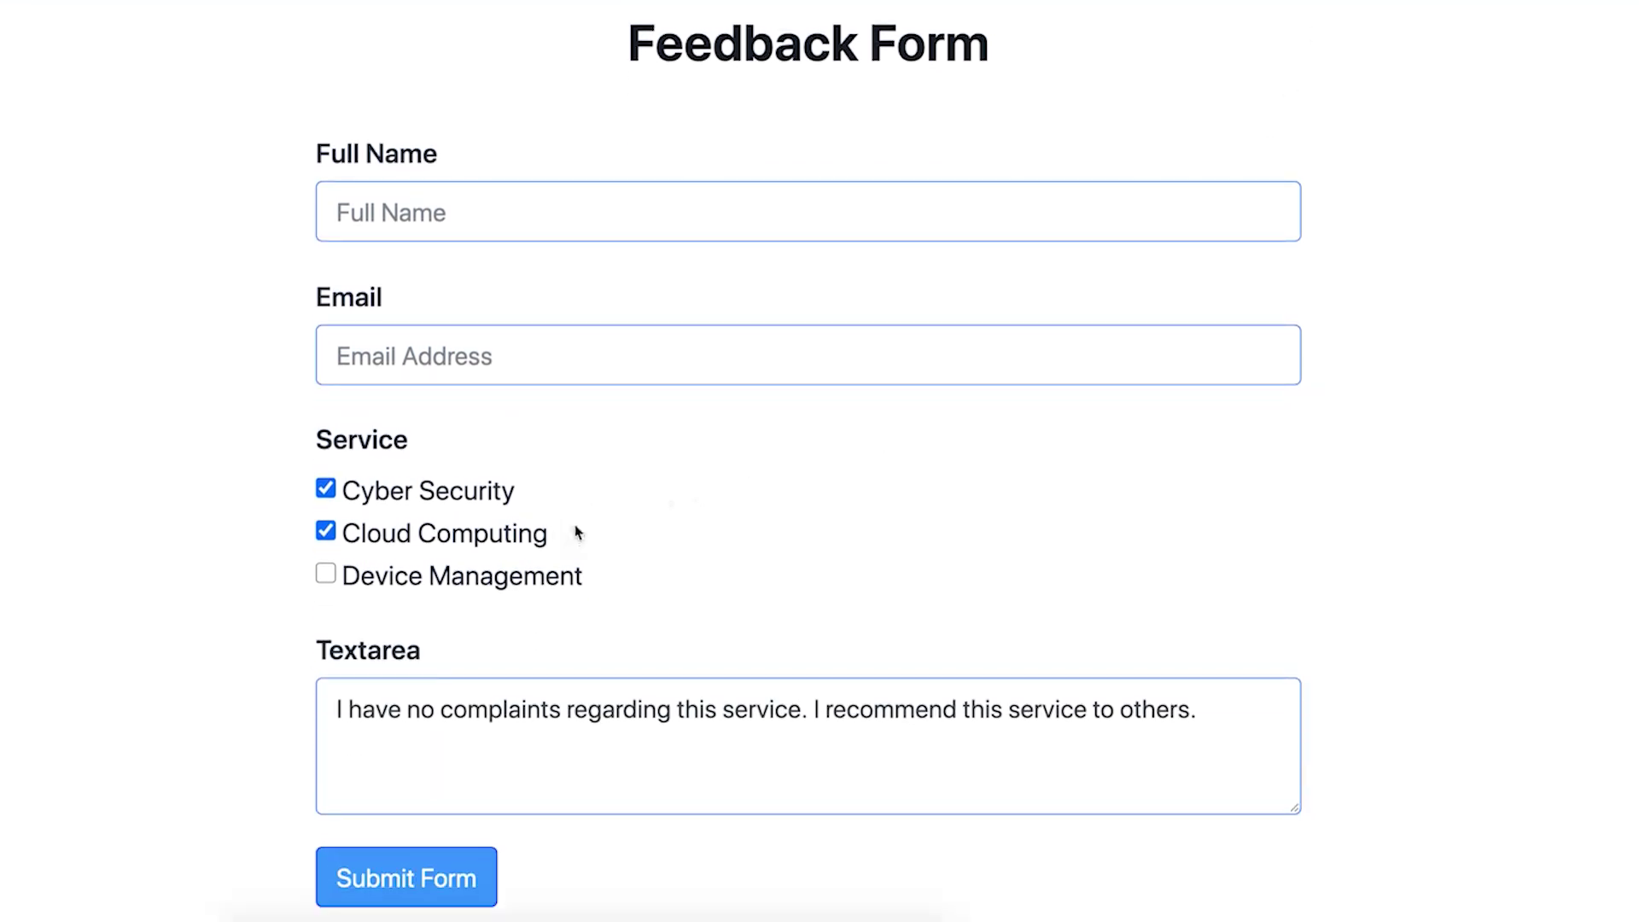